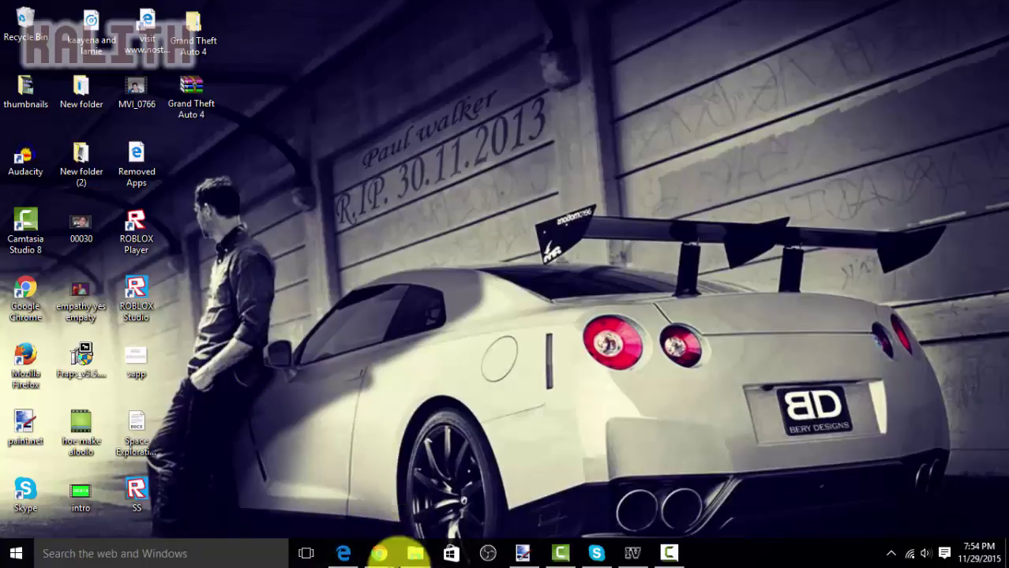
Open obsproject.com from Chrome's address suggestion in a new tab, then close that tab
{"action": "mouse_move", "coordinate": [376, 559]}
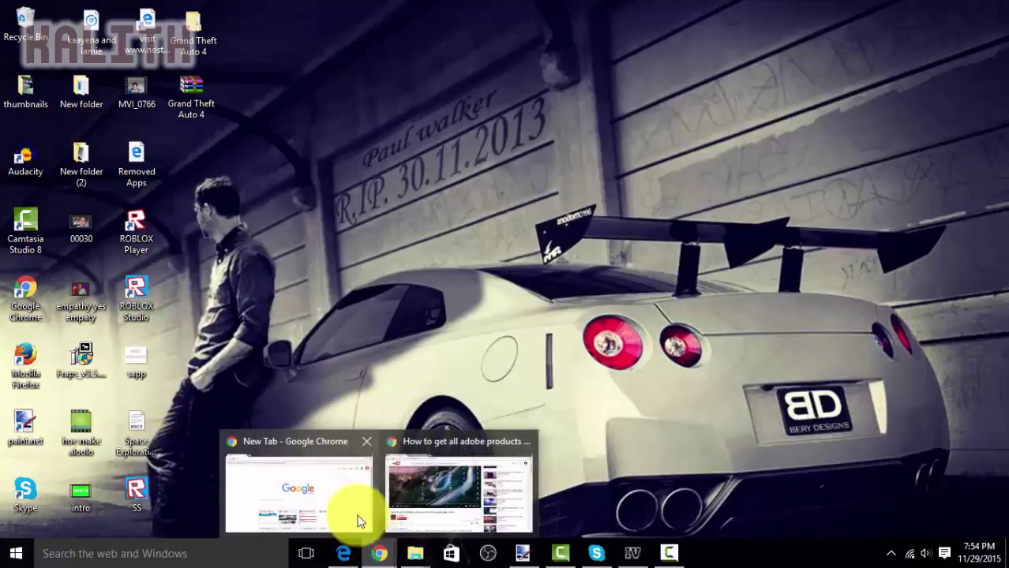
{"action": "left_click", "coordinate": [299, 481]}
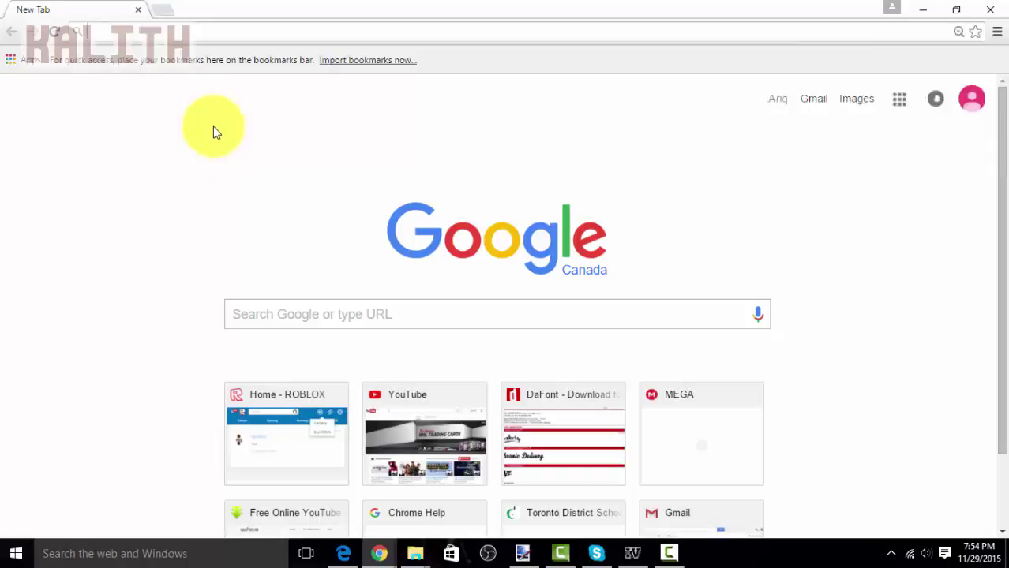
{"action": "key", "text": "Down"}
{"action": "key", "text": "Return"}
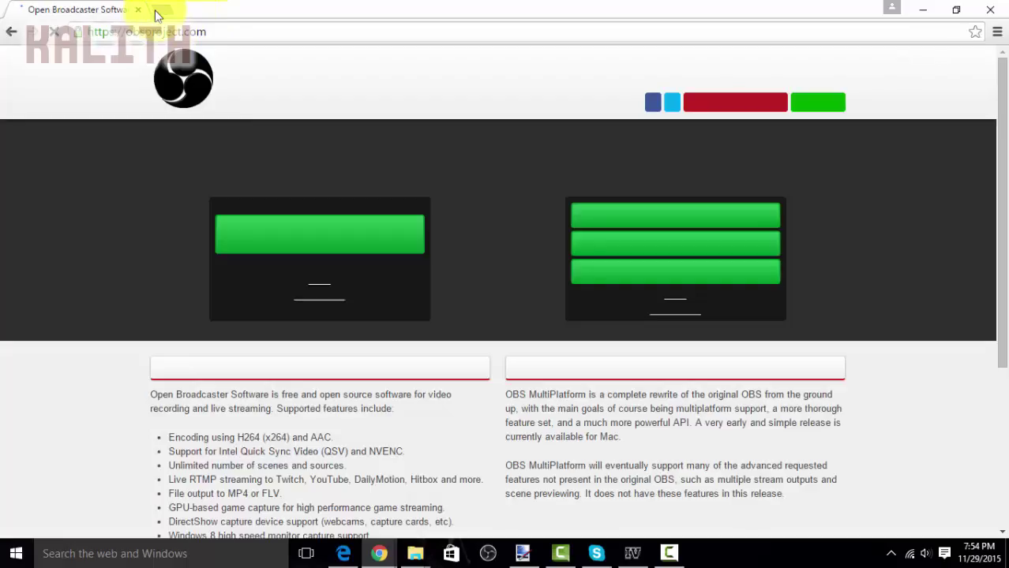
{"action": "left_click", "coordinate": [160, 10]}
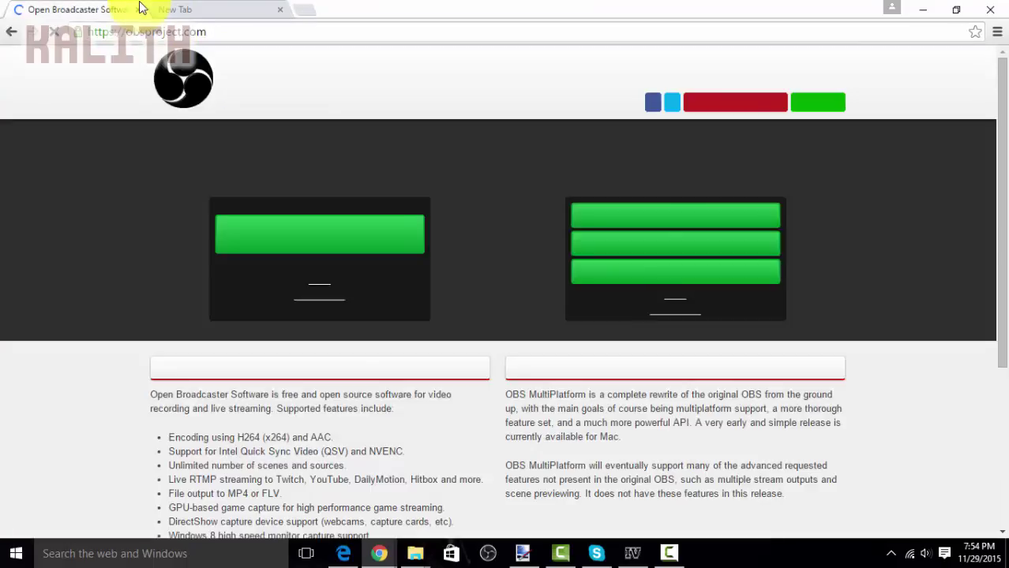
{"action": "left_click", "coordinate": [138, 10]}
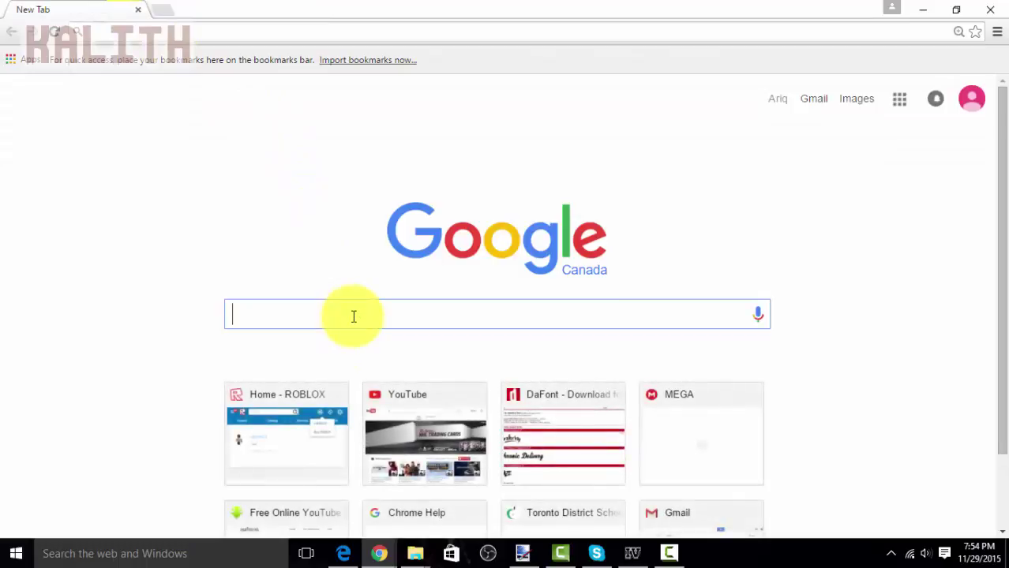
Search Google for 'obs' and open the Open Broadcaster Software site from the results
{"action": "type", "text": "obs"}
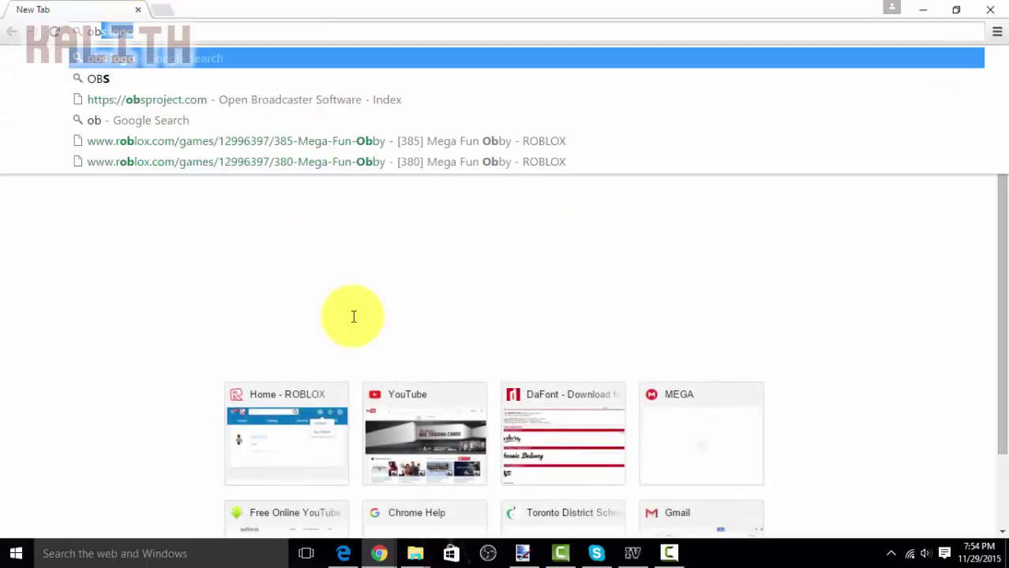
{"action": "key", "text": "Return"}
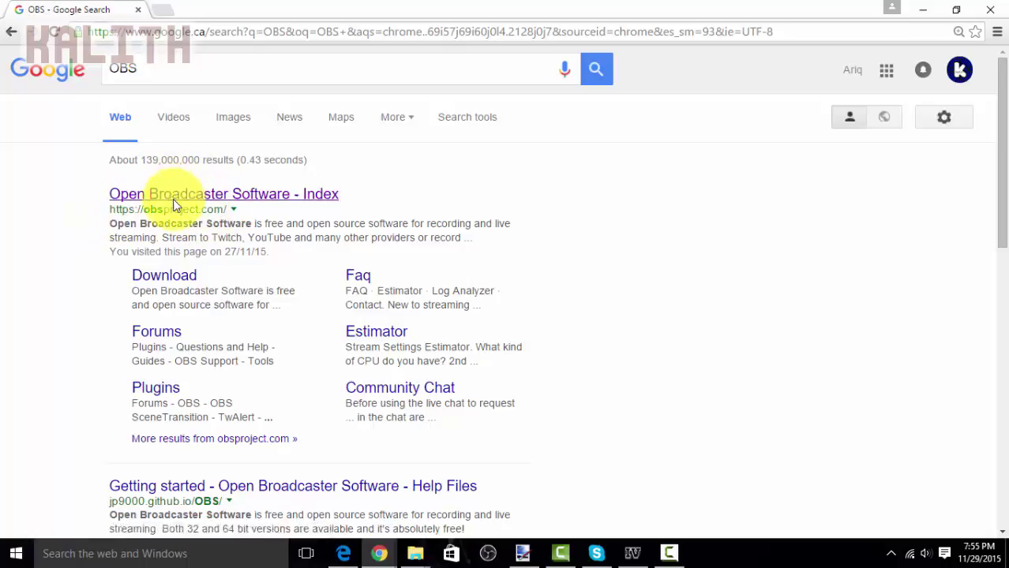
{"action": "left_click", "coordinate": [173, 199]}
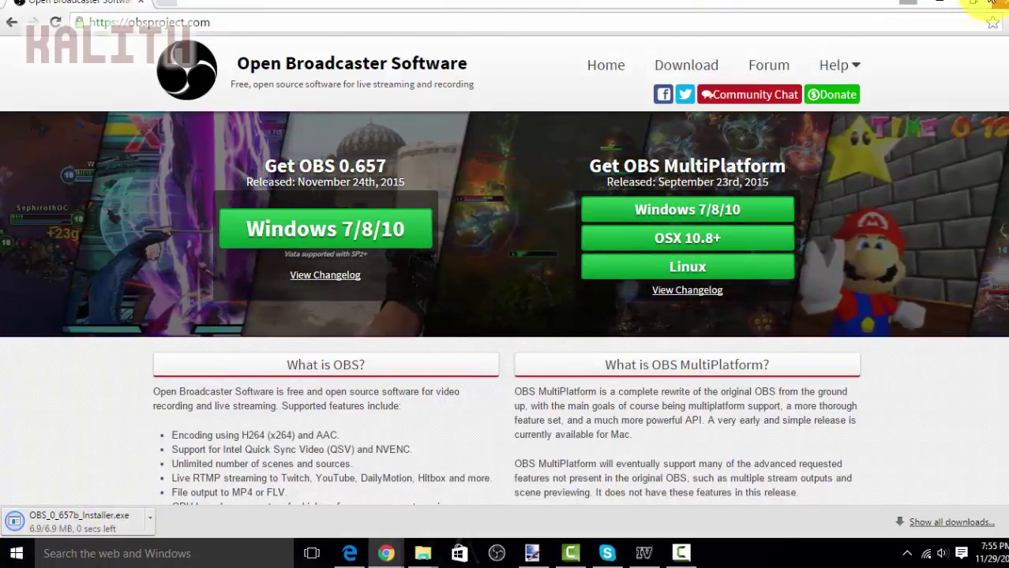
Run the downloaded OBS 0.657b installer, step through its wizard, and agree to download missing DirectX
{"action": "left_click", "coordinate": [937, 4]}
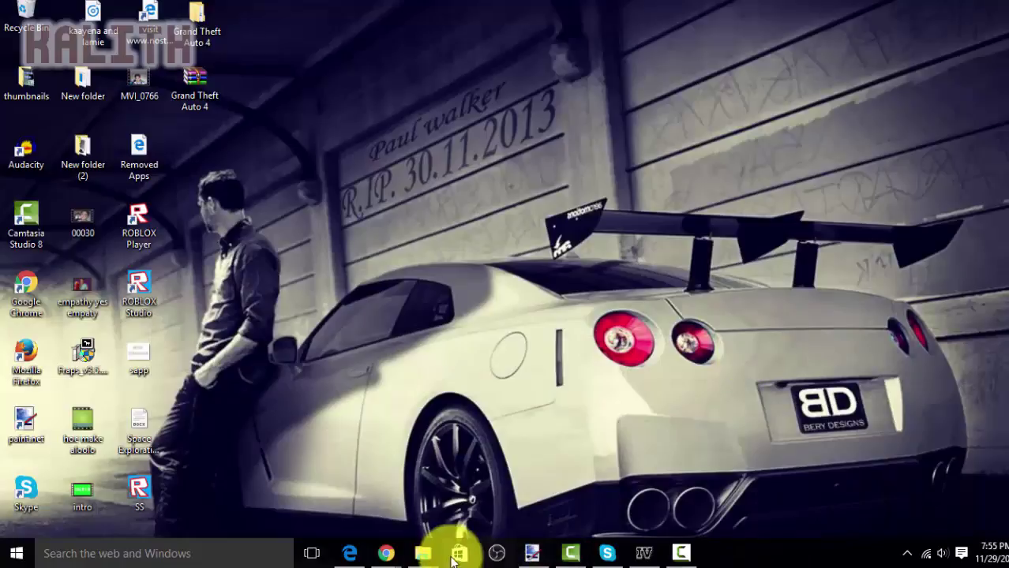
{"action": "mouse_move", "coordinate": [386, 552]}
{"action": "left_click", "coordinate": [329, 519]}
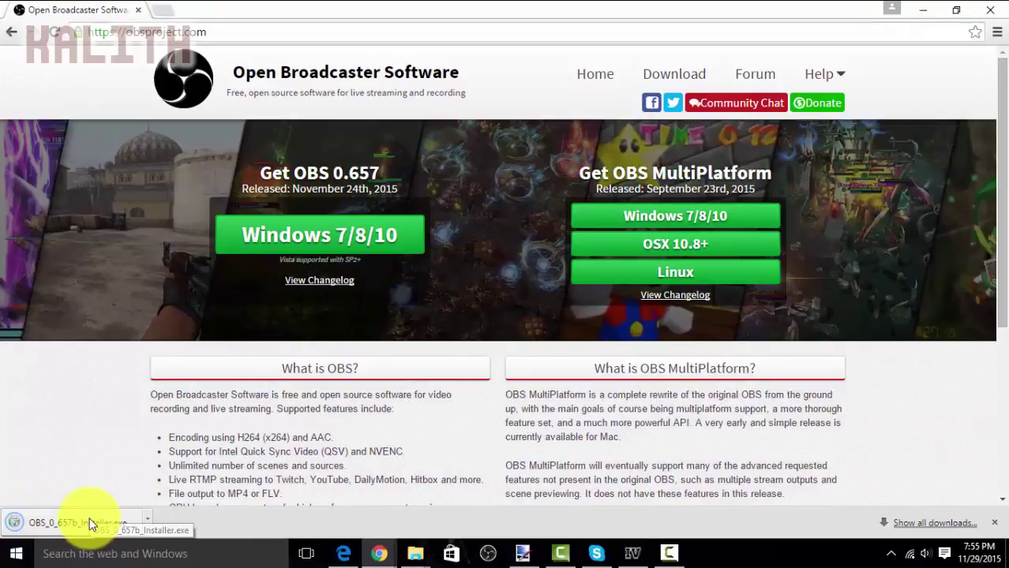
{"action": "left_click", "coordinate": [91, 524]}
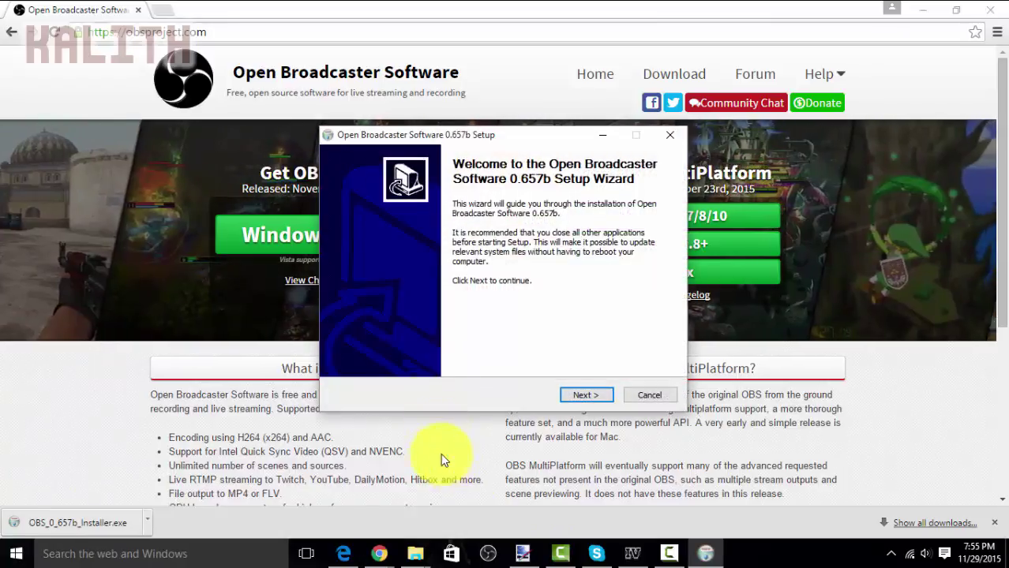
{"action": "left_click", "coordinate": [564, 394]}
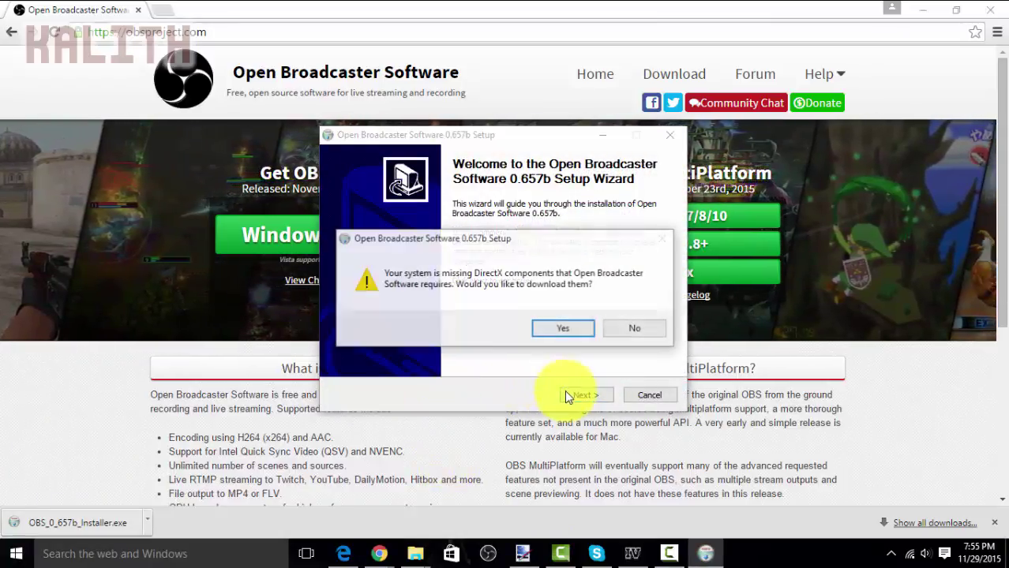
{"action": "left_click", "coordinate": [563, 328]}
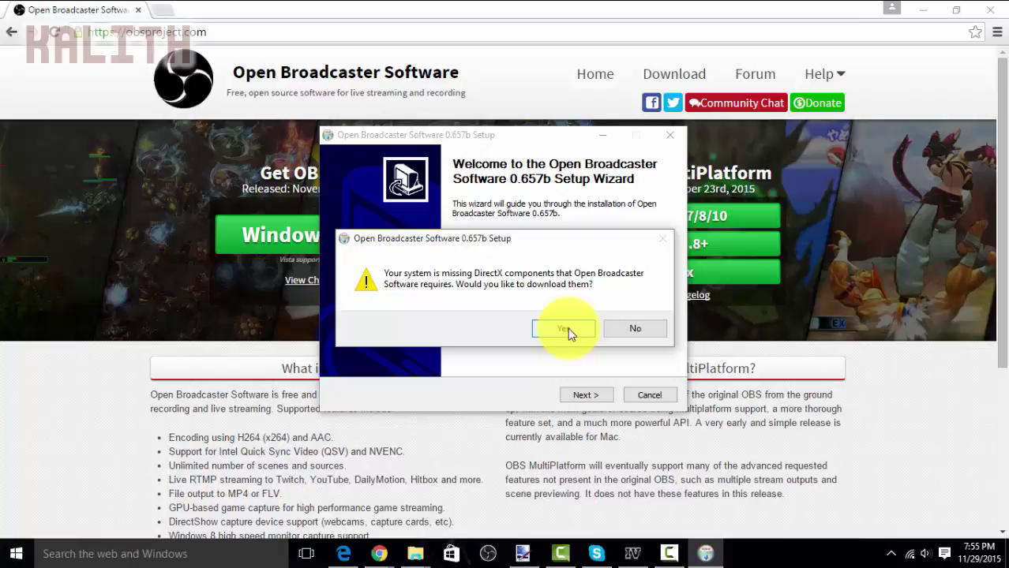
{"action": "left_click", "coordinate": [568, 327]}
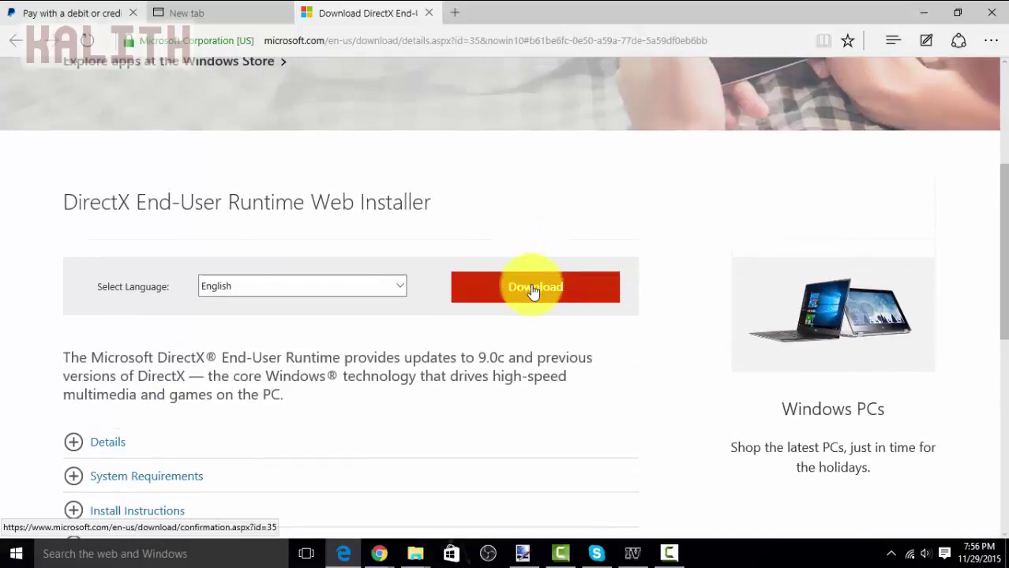
Download the DirectX End-User Runtime with the Malicious Software Removal Tool, declining the MSN homepage offer
{"action": "left_click", "coordinate": [533, 287]}
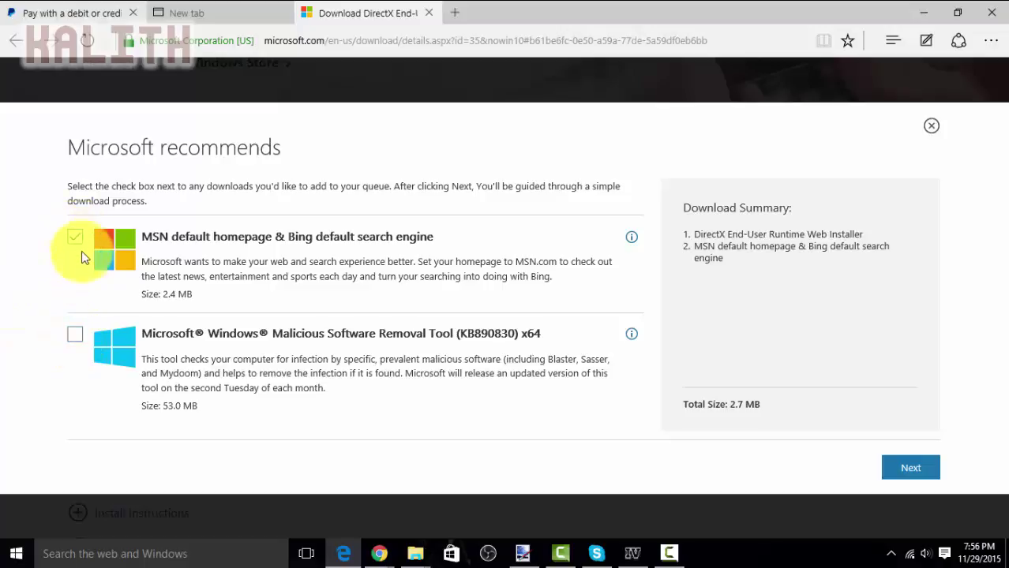
{"action": "left_click", "coordinate": [71, 338]}
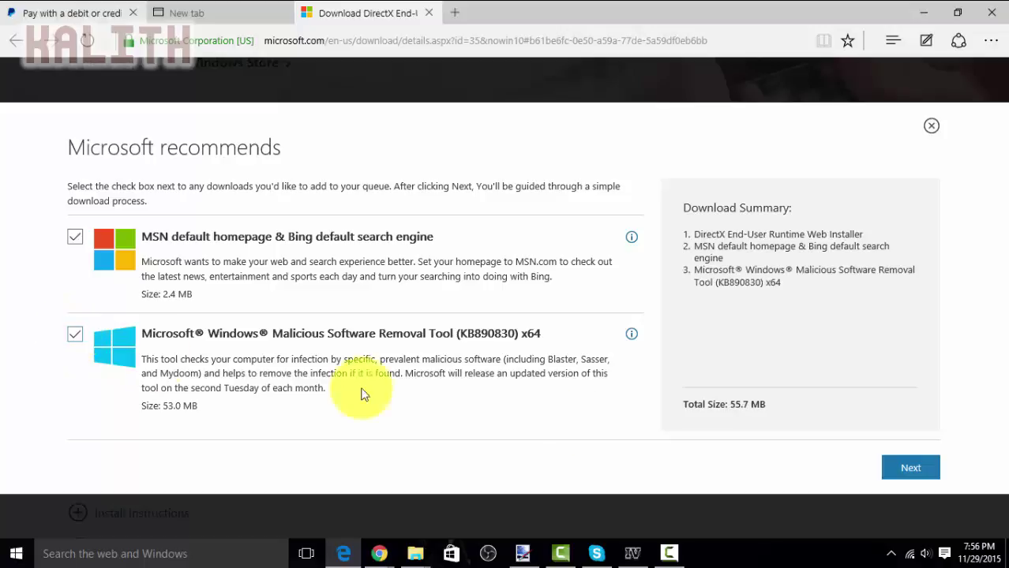
{"action": "left_click", "coordinate": [74, 237]}
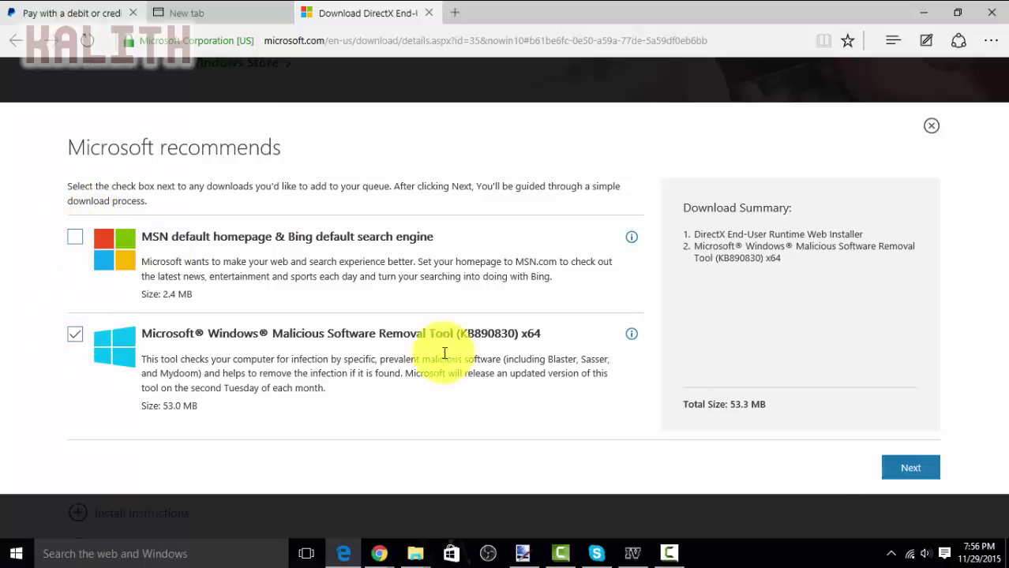
{"action": "left_click", "coordinate": [910, 471]}
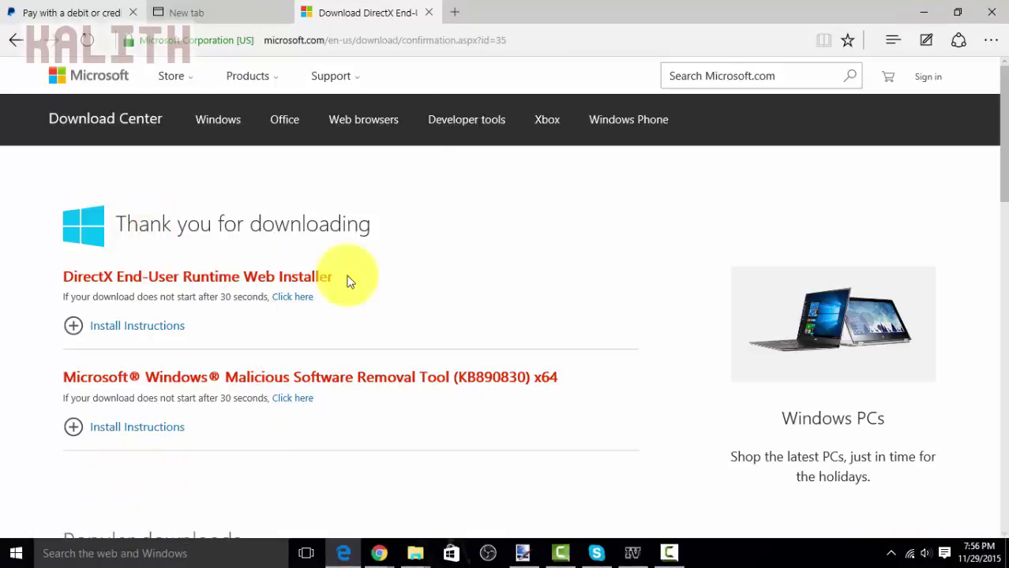
Run the downloaded Malicious Software Removal Tool, then run dxwebsetup.exe
{"action": "scroll", "coordinate": [405, 333], "scroll_direction": "down", "scroll_amount": 4}
{"action": "scroll", "coordinate": [450, 322], "scroll_direction": "up", "scroll_amount": 4}
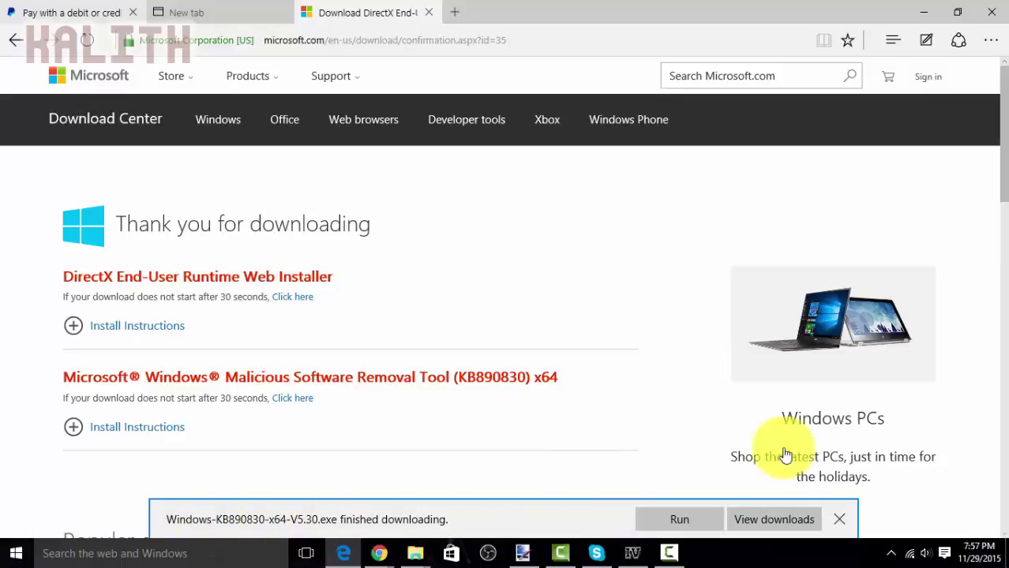
{"action": "left_click", "coordinate": [693, 520]}
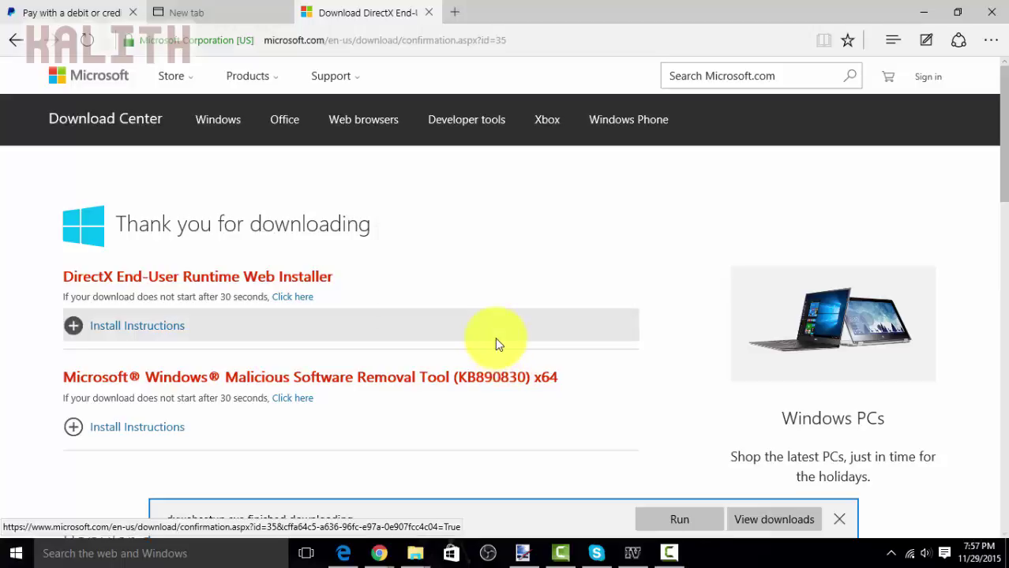
{"action": "left_click", "coordinate": [663, 522]}
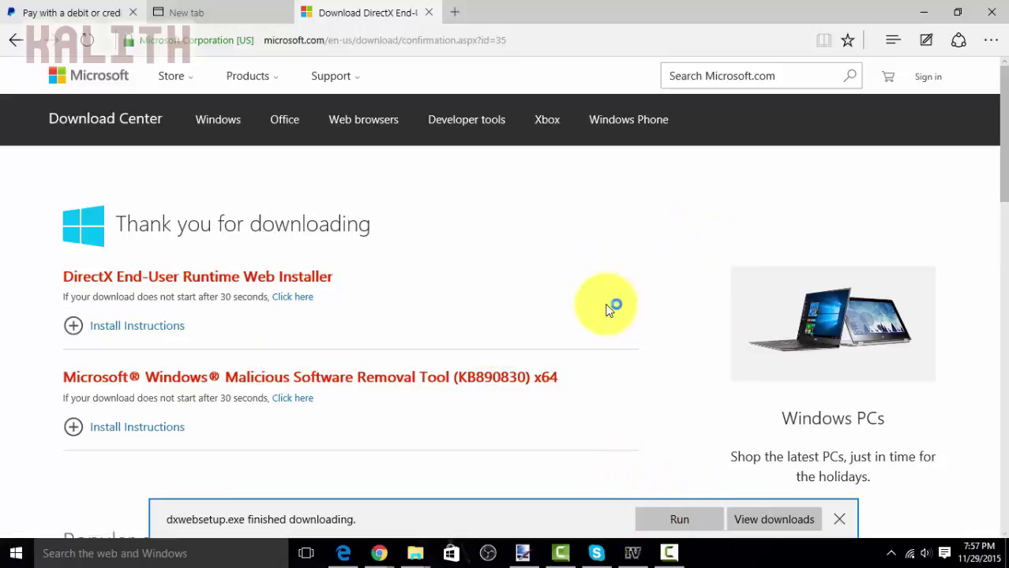
Minimize Edge and Chrome and start a Quick scan in the Malicious Software Removal Tool
{"action": "left_click", "coordinate": [925, 12]}
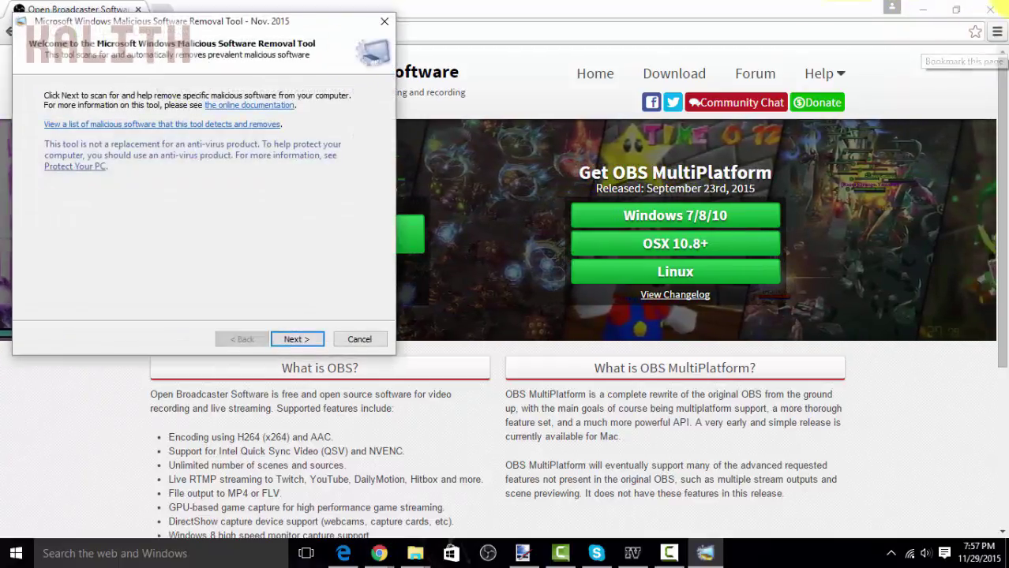
{"action": "left_click", "coordinate": [922, 9]}
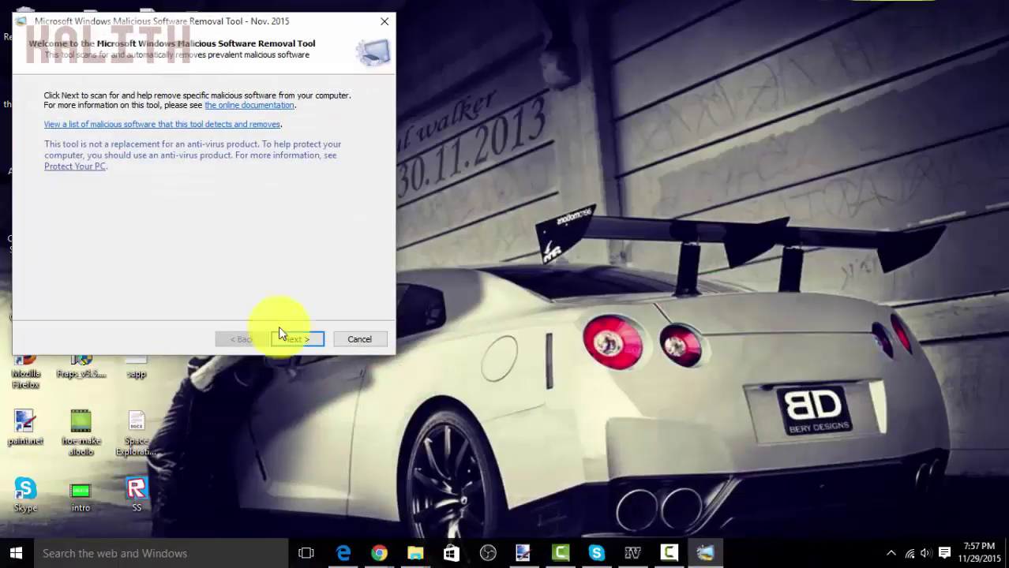
{"action": "left_click", "coordinate": [307, 339]}
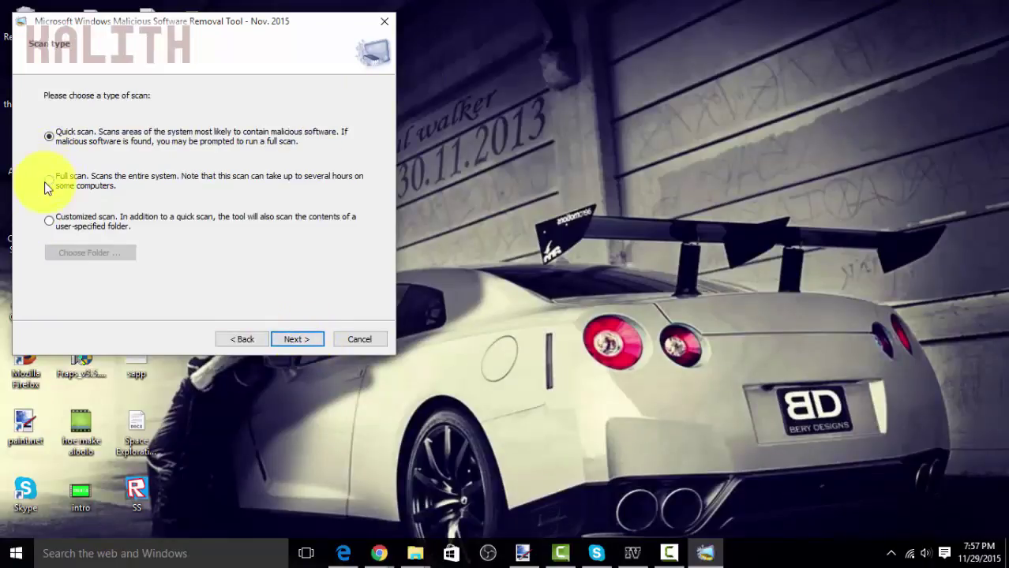
{"action": "left_click", "coordinate": [297, 340]}
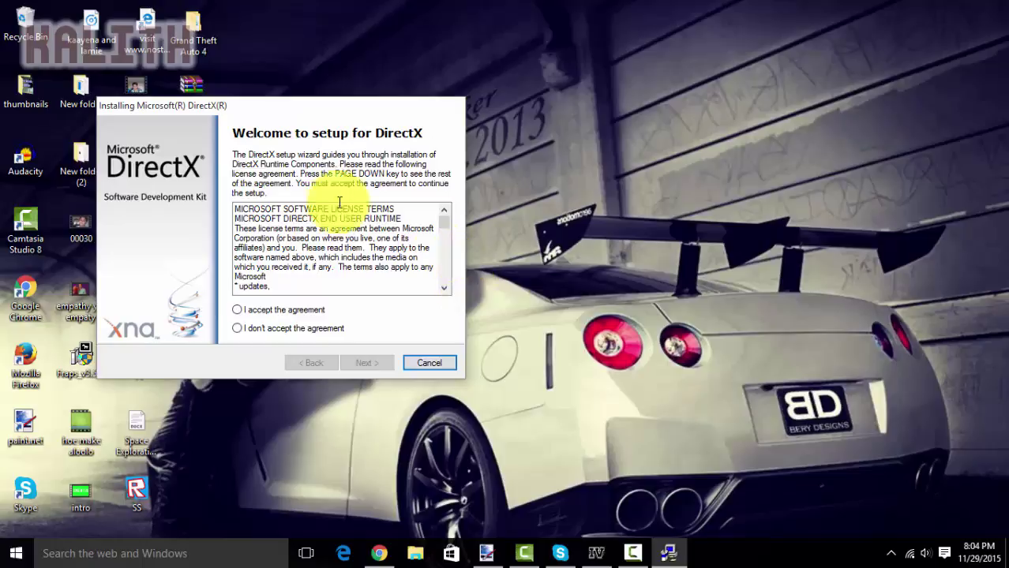
Accept the DirectX licence and continue the setup until the runtime components are installed
{"action": "left_click_drag", "start_coordinate": [335, 114], "coordinate": [690, 90]}
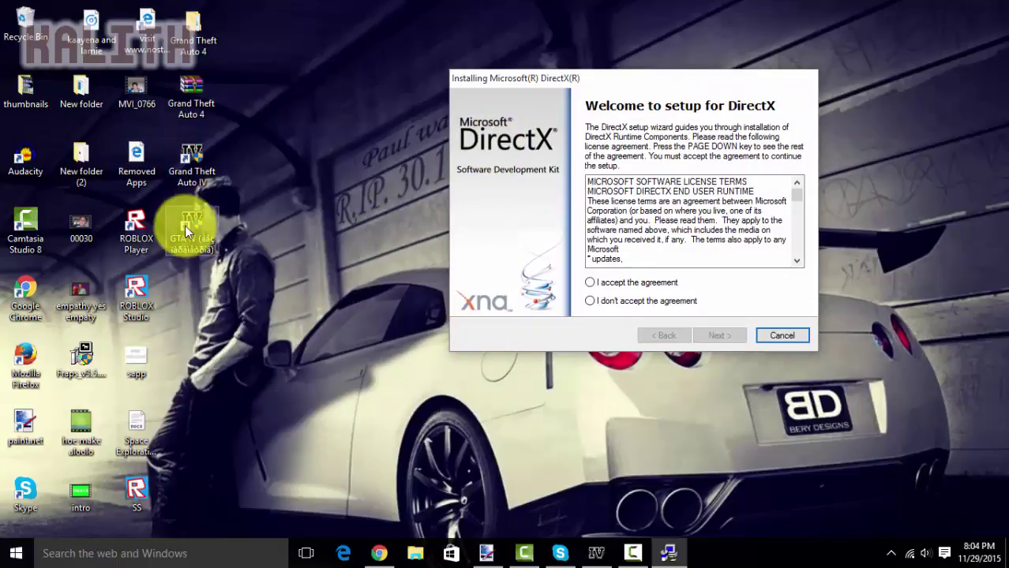
{"action": "left_click", "coordinate": [593, 283]}
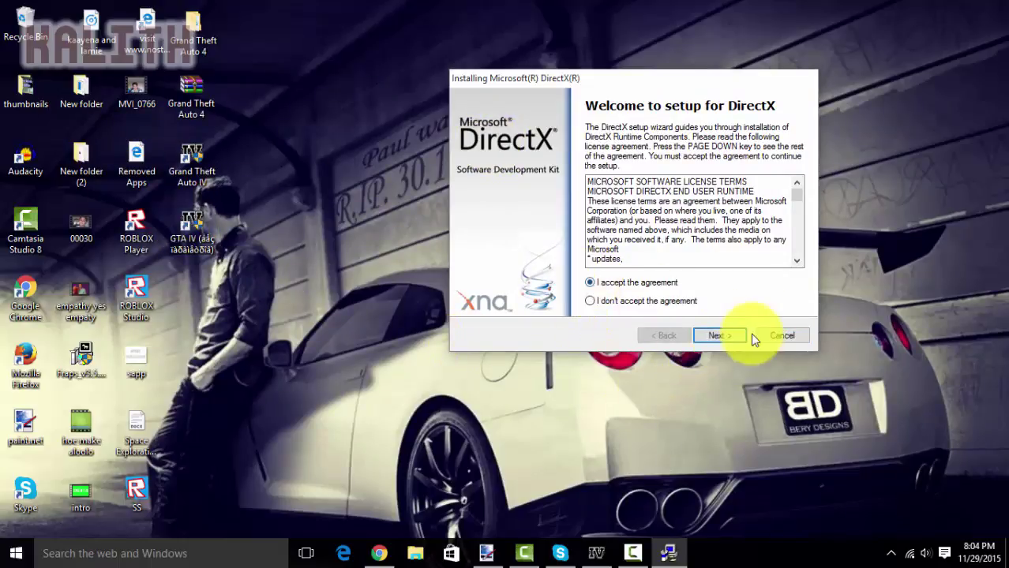
{"action": "left_click", "coordinate": [704, 335]}
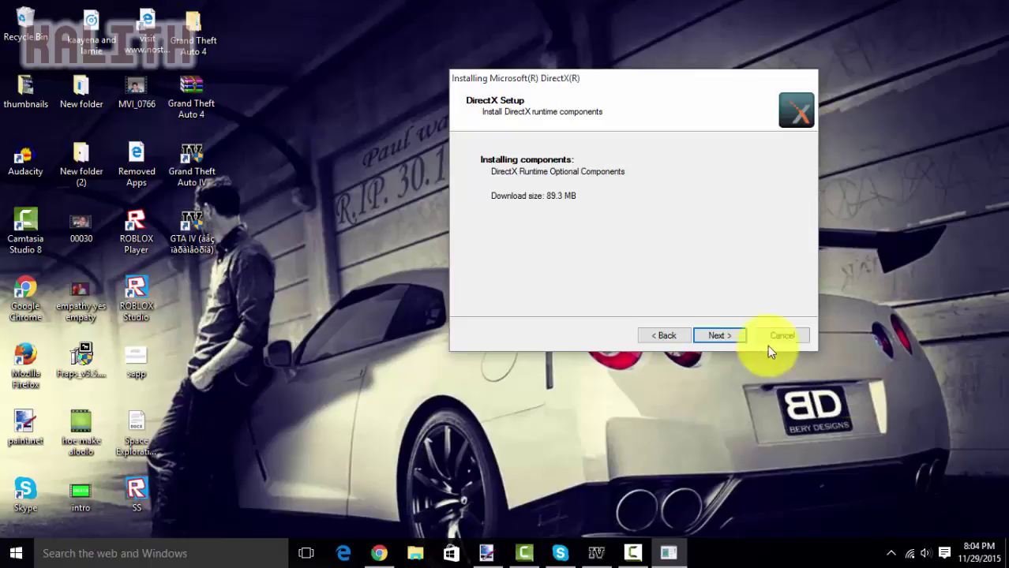
{"action": "left_click", "coordinate": [705, 334]}
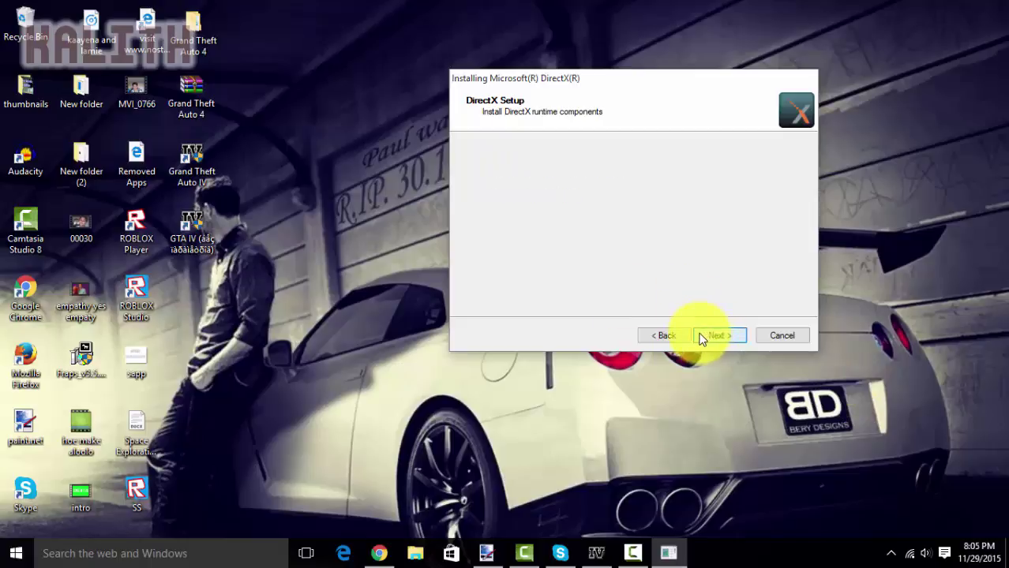
{"action": "left_click", "coordinate": [727, 338]}
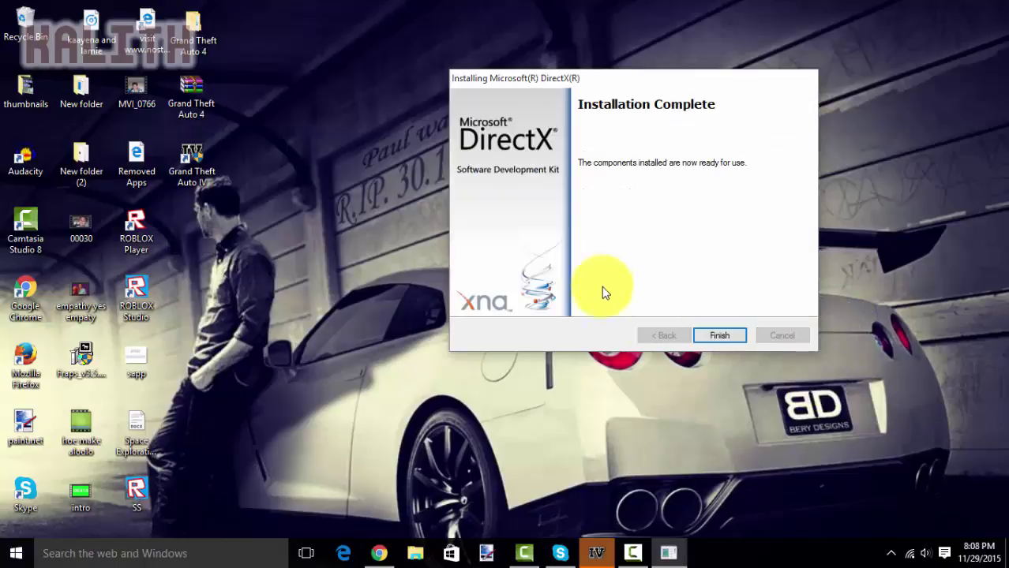
Close the finished DirectX installer and accept the Visual C++ 2005 SP1 licence agreement
{"action": "left_click", "coordinate": [720, 334]}
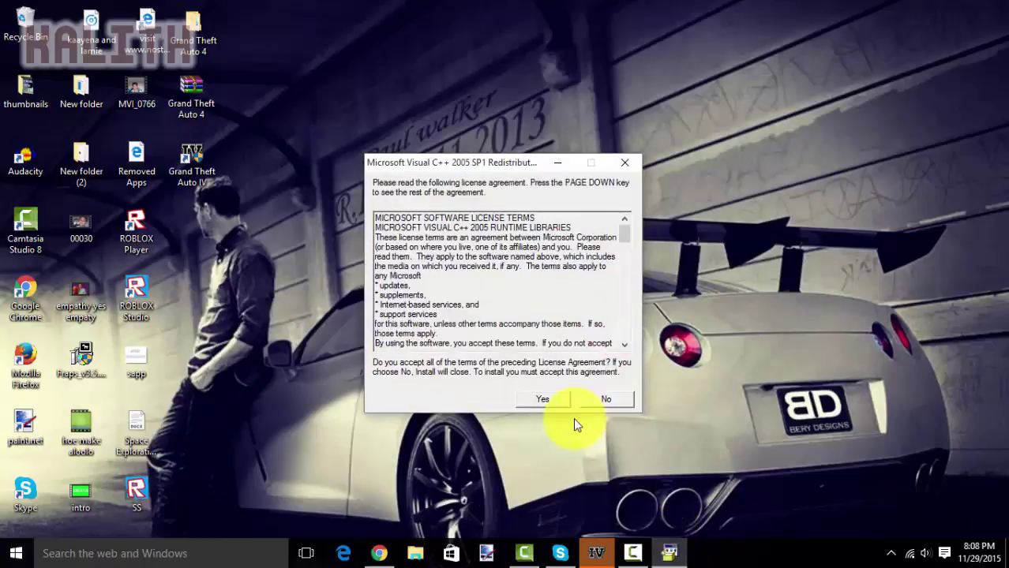
{"action": "left_click", "coordinate": [540, 398]}
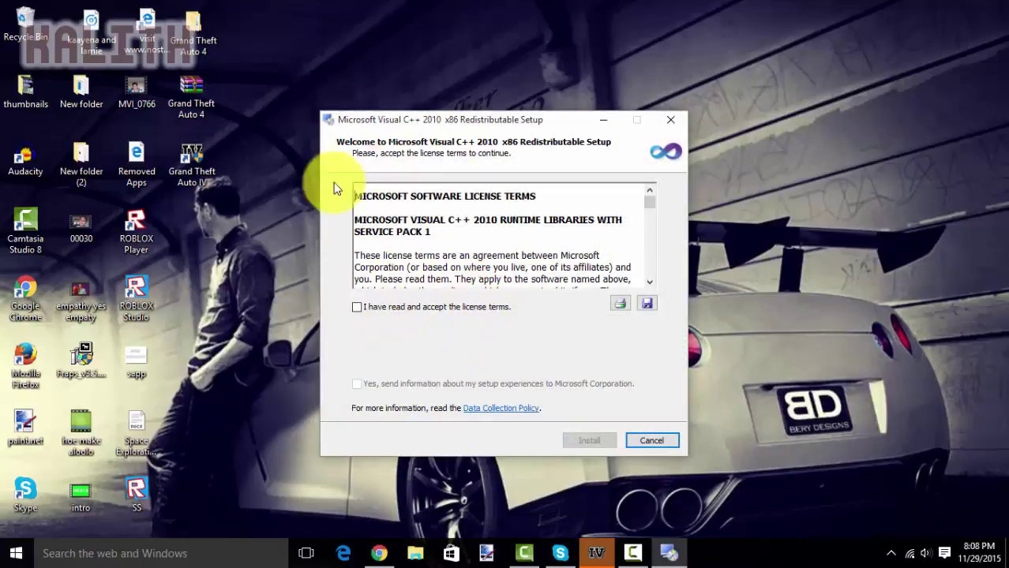
Install the Visual C++ 2010 x86 redistributable, ignoring files in use, and choose Restart Later
{"action": "left_click", "coordinate": [356, 307]}
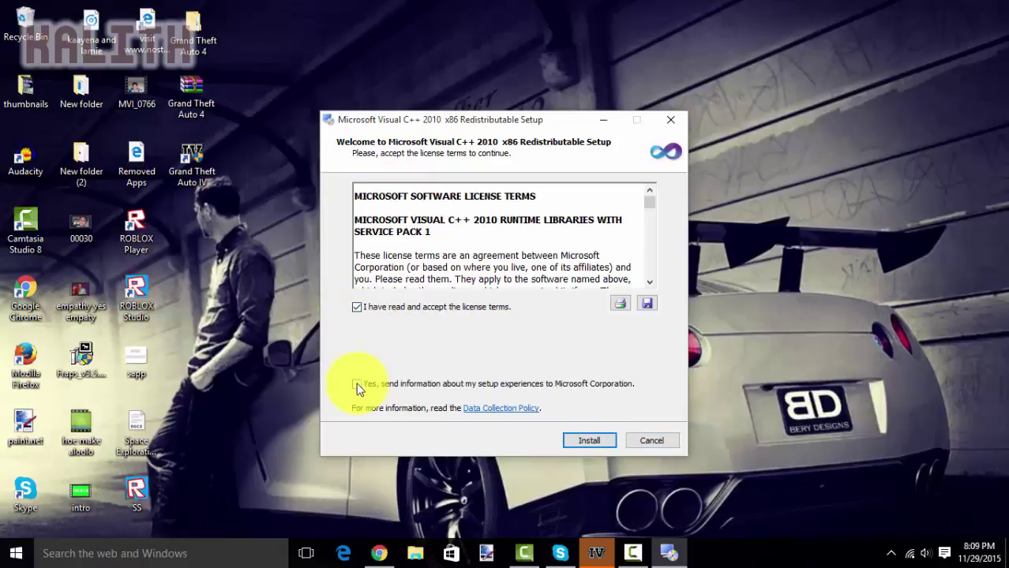
{"action": "left_click", "coordinate": [582, 440]}
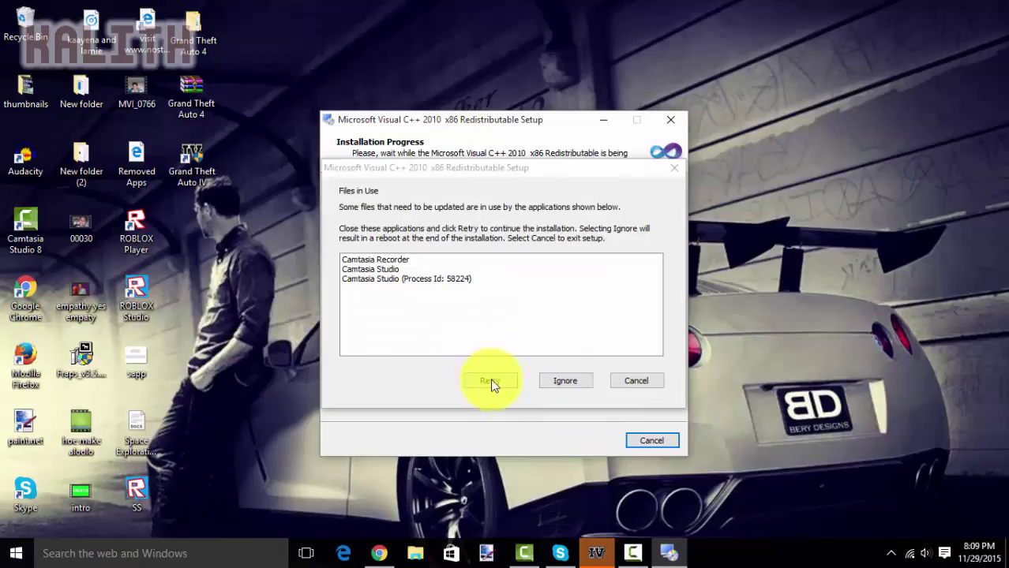
{"action": "left_click", "coordinate": [572, 381]}
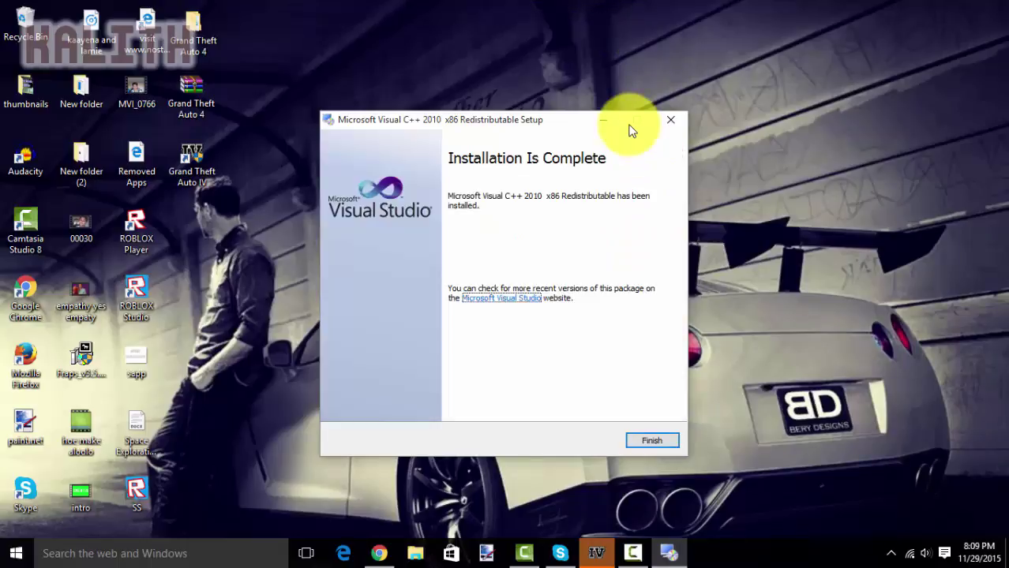
{"action": "left_click", "coordinate": [658, 439]}
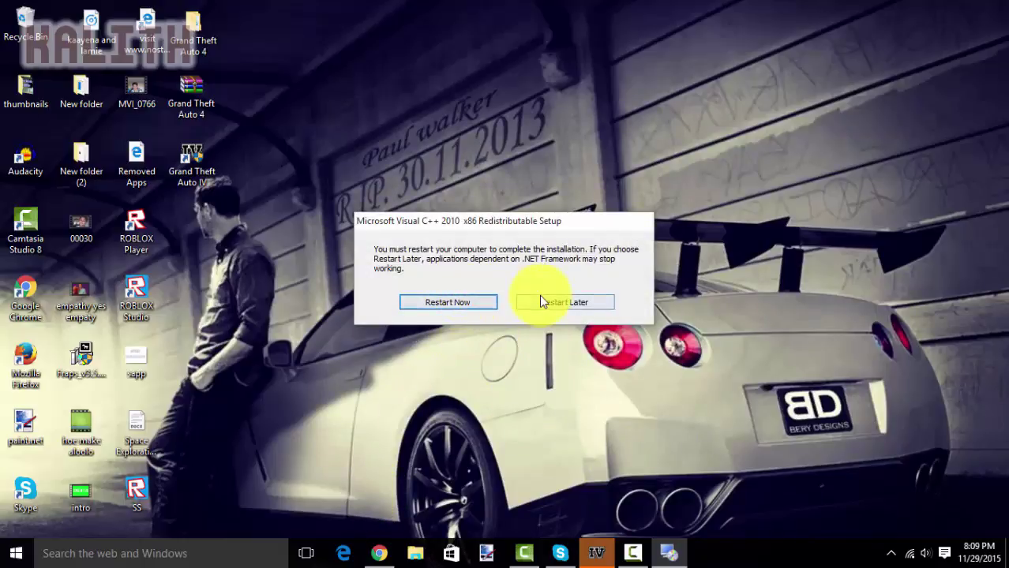
{"action": "left_click", "coordinate": [545, 303]}
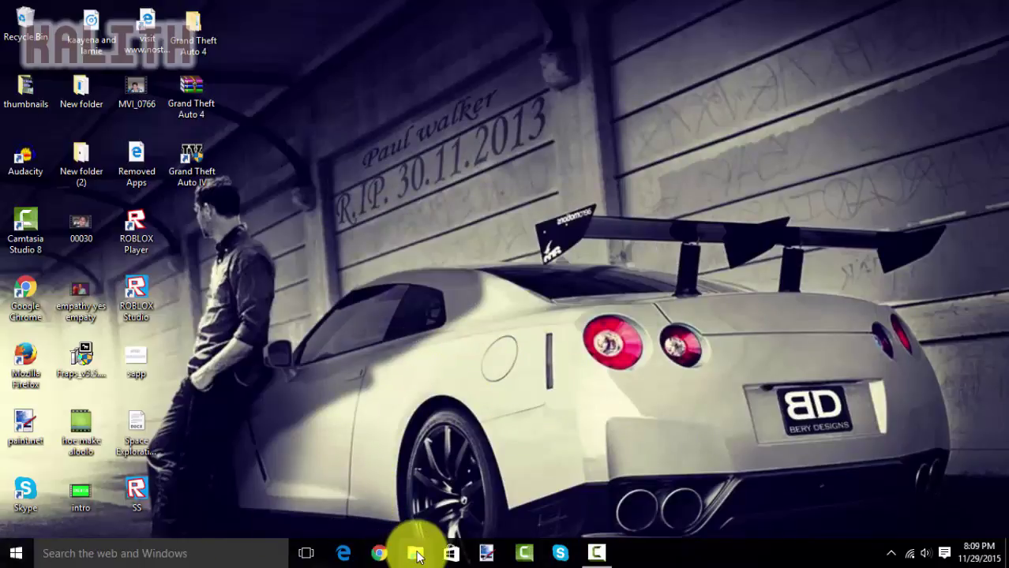
Run OBS_0_657b_Installer from the Downloads folder, complete the wizard, and launch OBS
{"action": "left_click", "coordinate": [415, 554]}
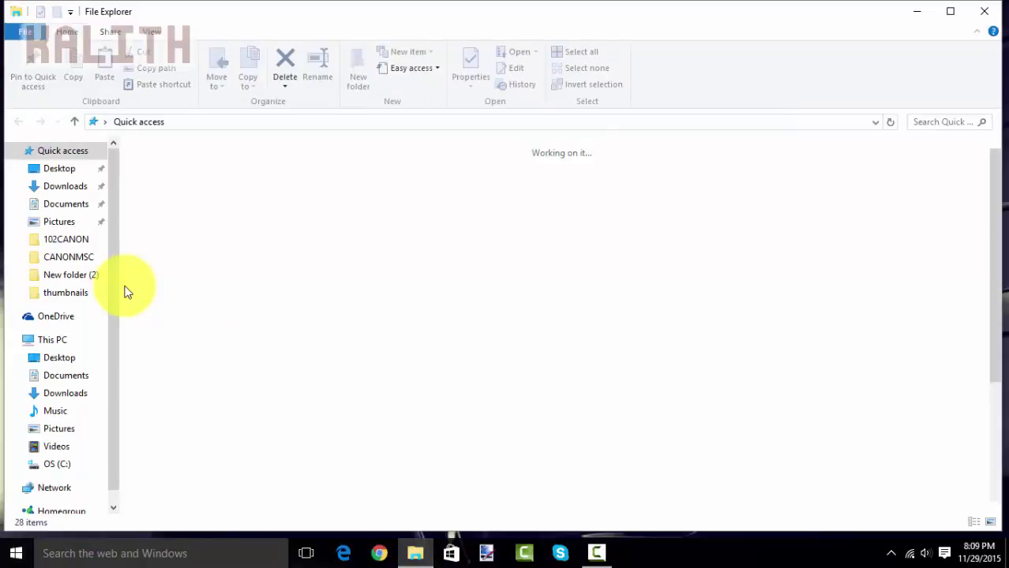
{"action": "double_click", "coordinate": [361, 194]}
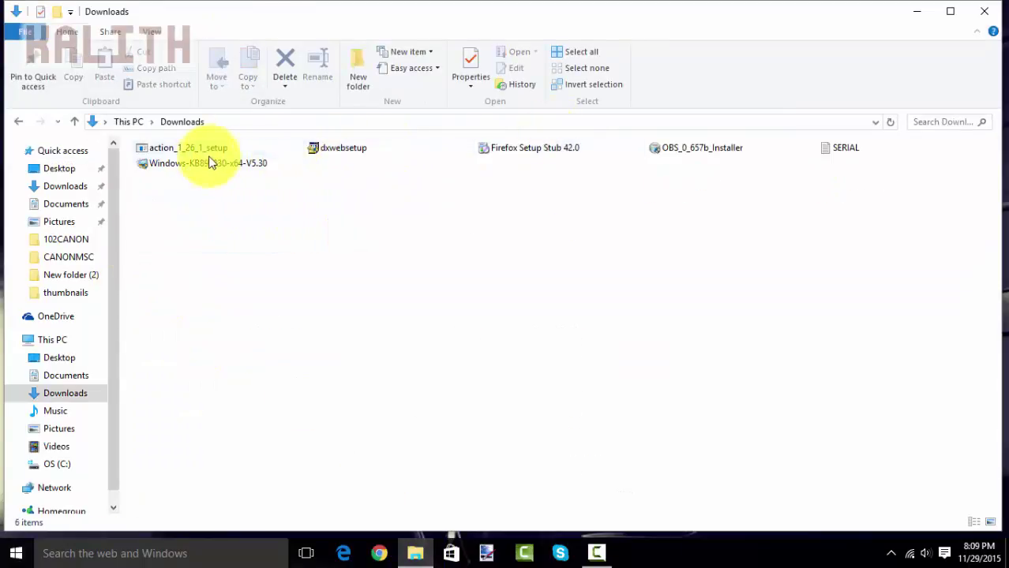
{"action": "double_click", "coordinate": [667, 150]}
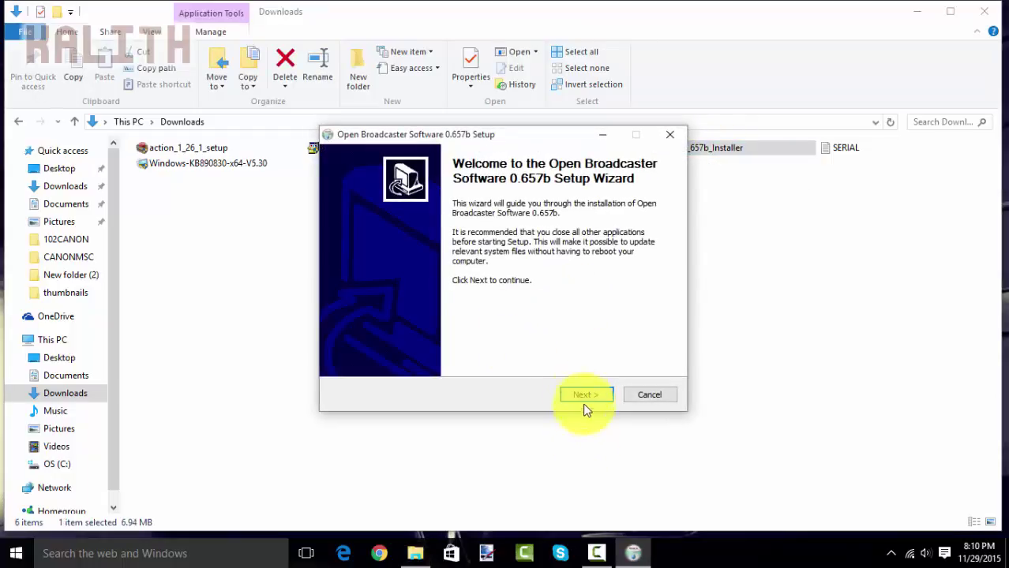
{"action": "left_click", "coordinate": [581, 399]}
{"action": "left_click", "coordinate": [576, 392]}
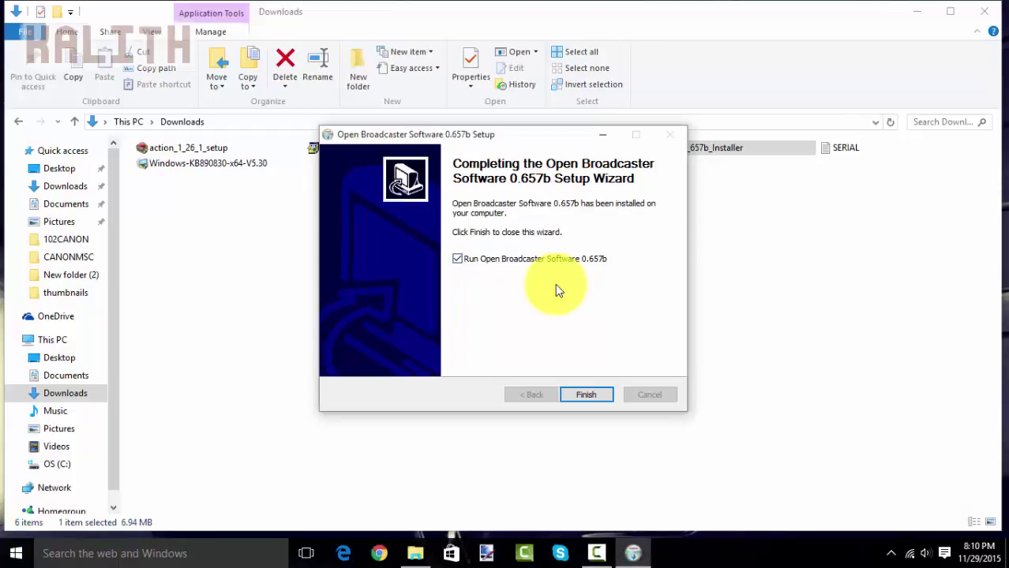
{"action": "key", "text": "Return"}
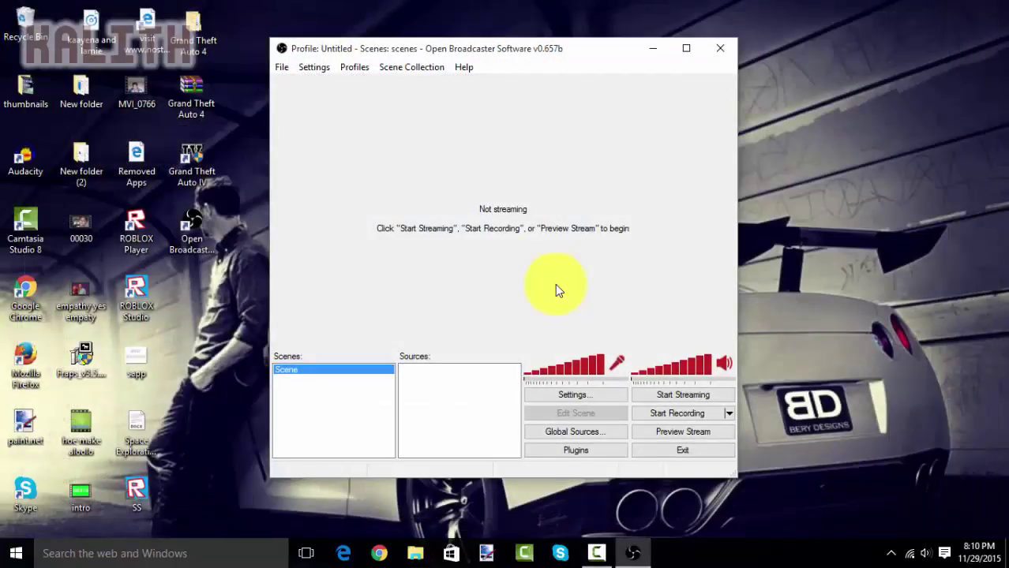
Add a scene via the Scenes list menu and name it 'youtube'
{"action": "key", "text": "shift+F10"}
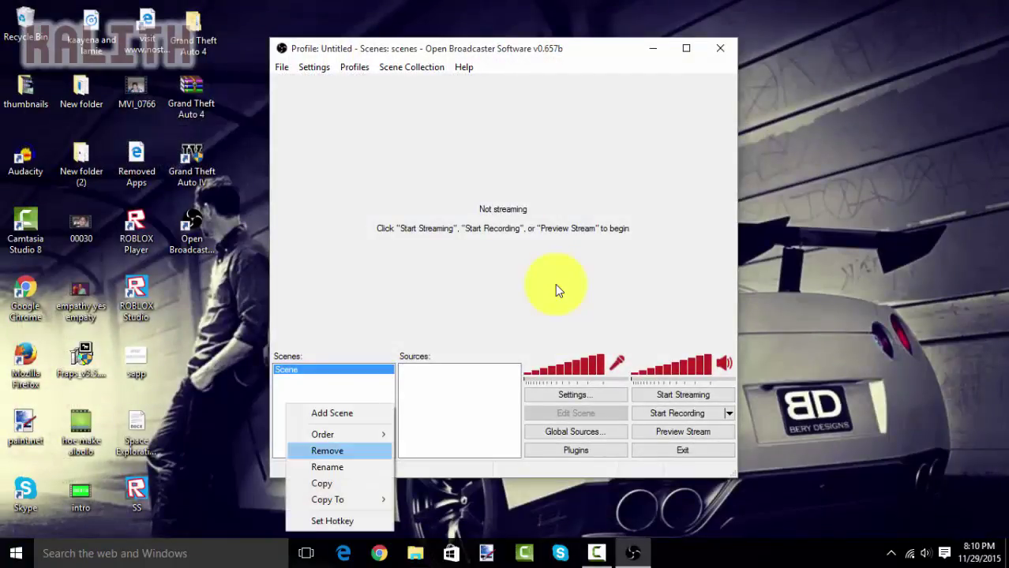
{"action": "key", "text": "Down"}
{"action": "key", "text": "Return"}
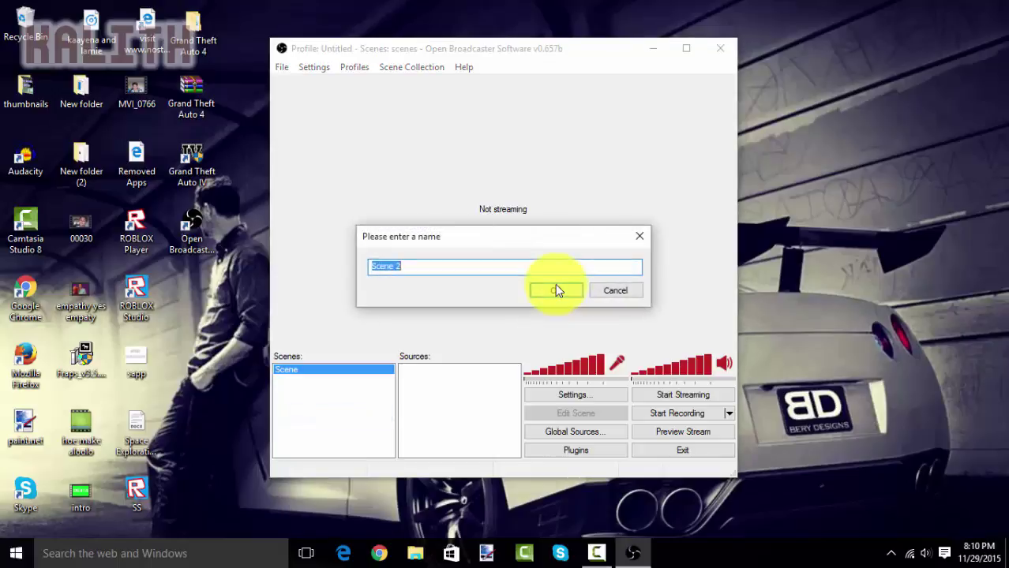
{"action": "key", "text": "BackSpace"}
{"action": "type", "text": "youtube"}
{"action": "key", "text": "Return"}
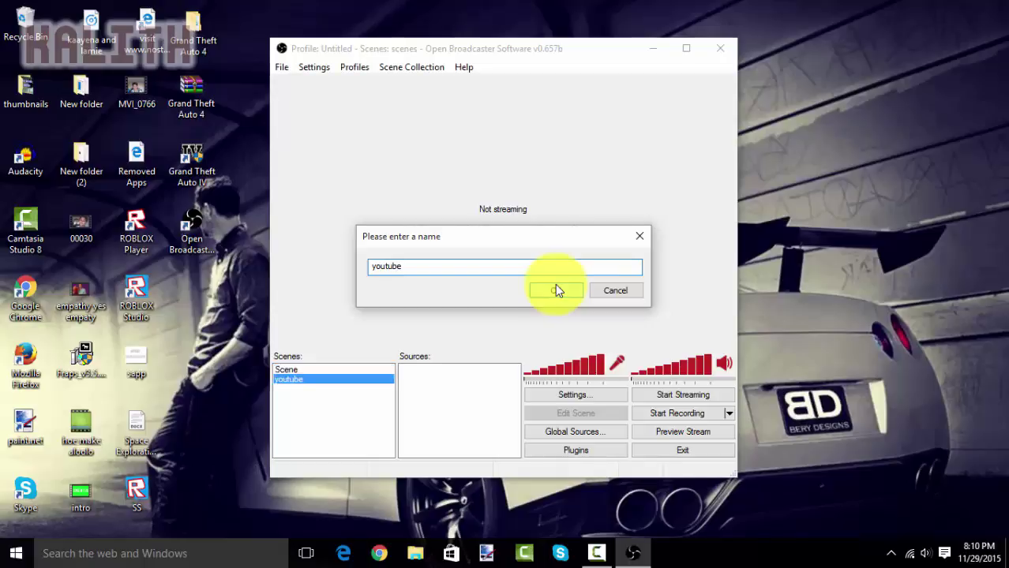
Add a new Monitor Capture source to the youtube scene from the Sources list
{"action": "key", "text": "shift+F10"}
{"action": "key", "text": "Right"}
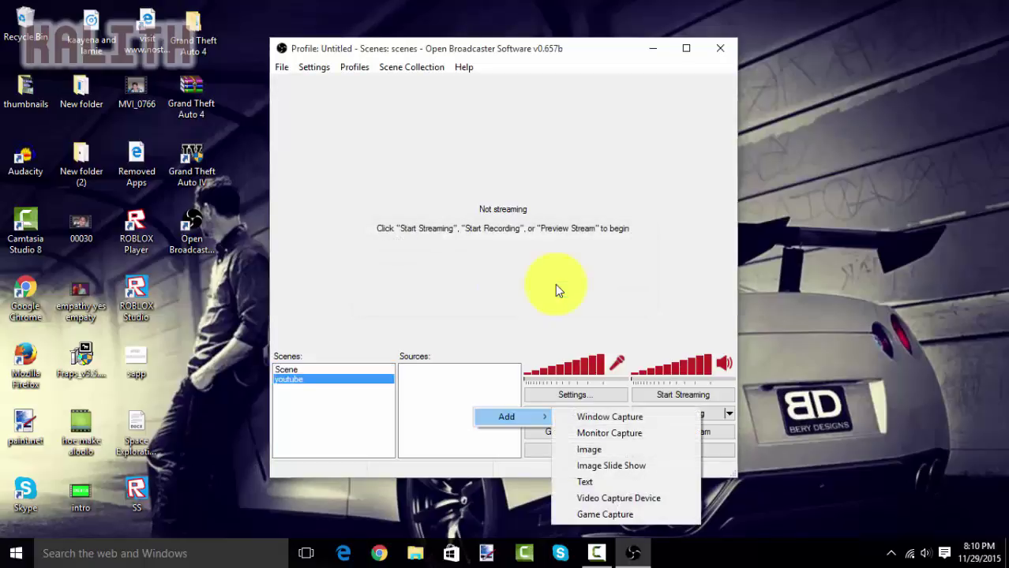
{"action": "key", "text": "Down"}
{"action": "key", "text": "Down"}
{"action": "key", "text": "Up"}
{"action": "key", "text": "Up"}
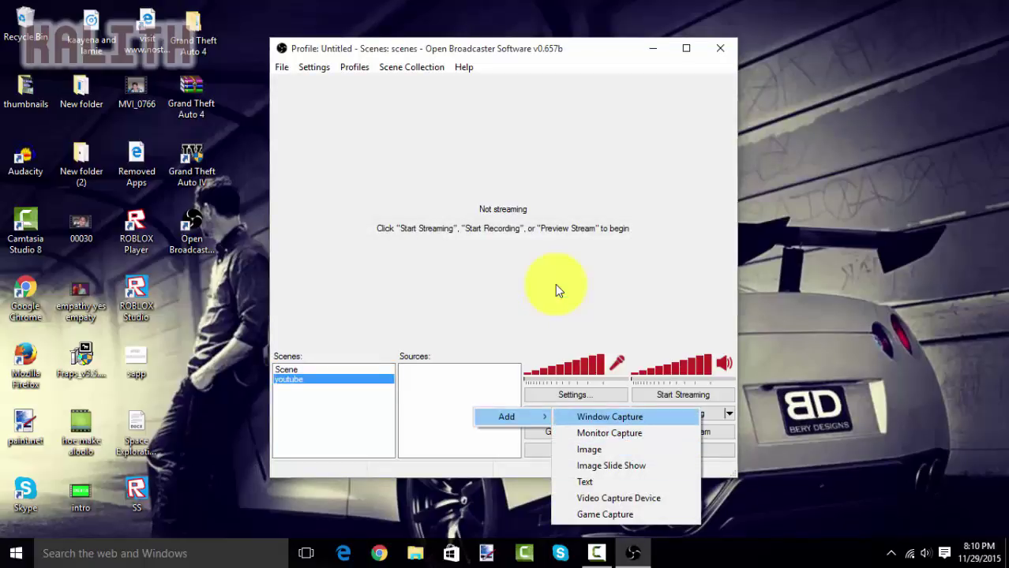
{"action": "key", "text": "Down"}
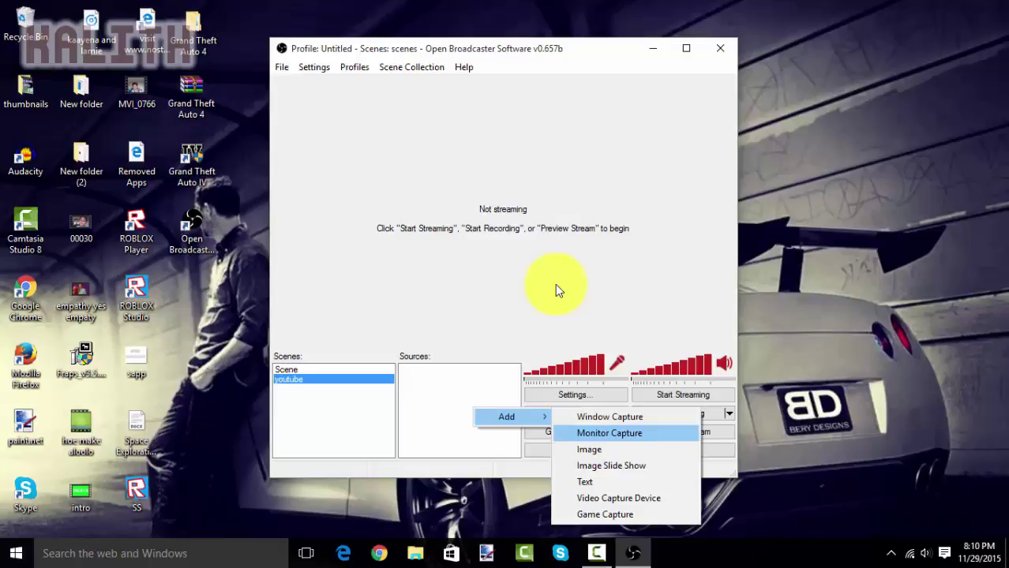
{"action": "key", "text": "Down"}
{"action": "key", "text": "Down"}
{"action": "key", "text": "Down"}
{"action": "key", "text": "Down"}
{"action": "key", "text": "Down"}
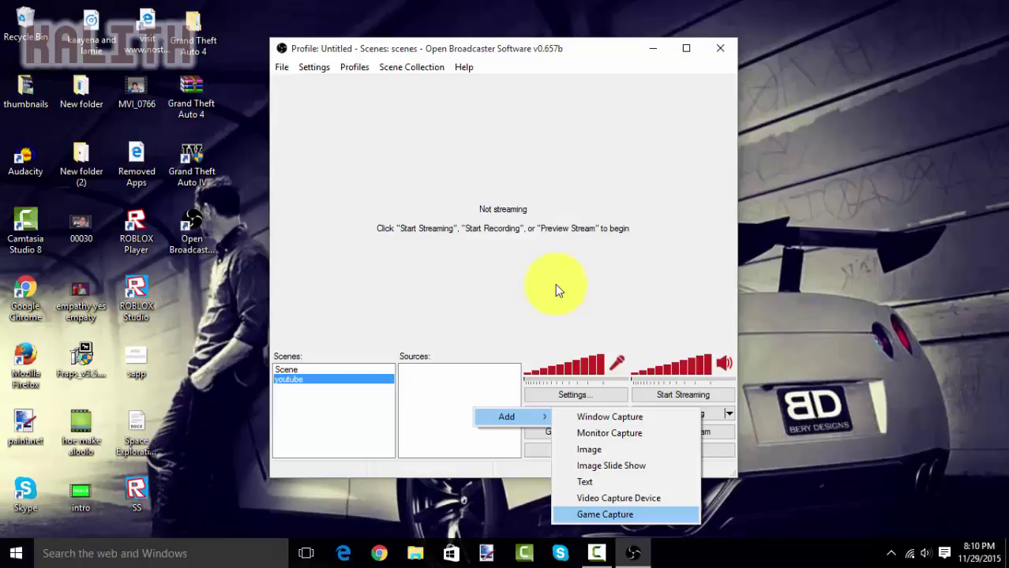
{"action": "key", "text": "Up"}
{"action": "key", "text": "Up"}
{"action": "key", "text": "Up"}
{"action": "key", "text": "Up"}
{"action": "key", "text": "Up"}
{"action": "key", "text": "Up"}
{"action": "key", "text": "Down"}
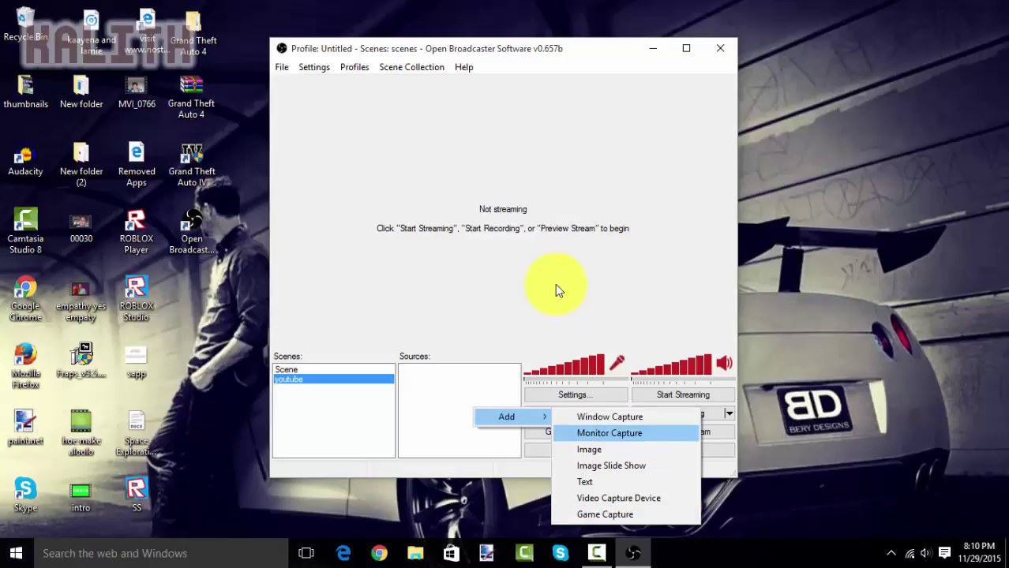
{"action": "key", "text": "Return"}
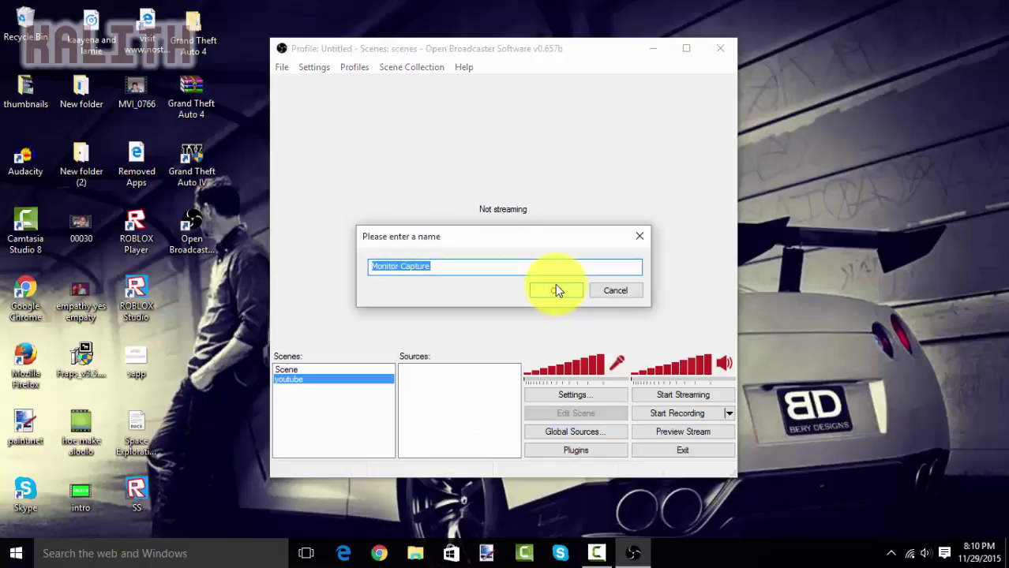
Name the source 'screen record' and accept the default Monitor Capture properties
{"action": "key", "text": "BackSpace"}
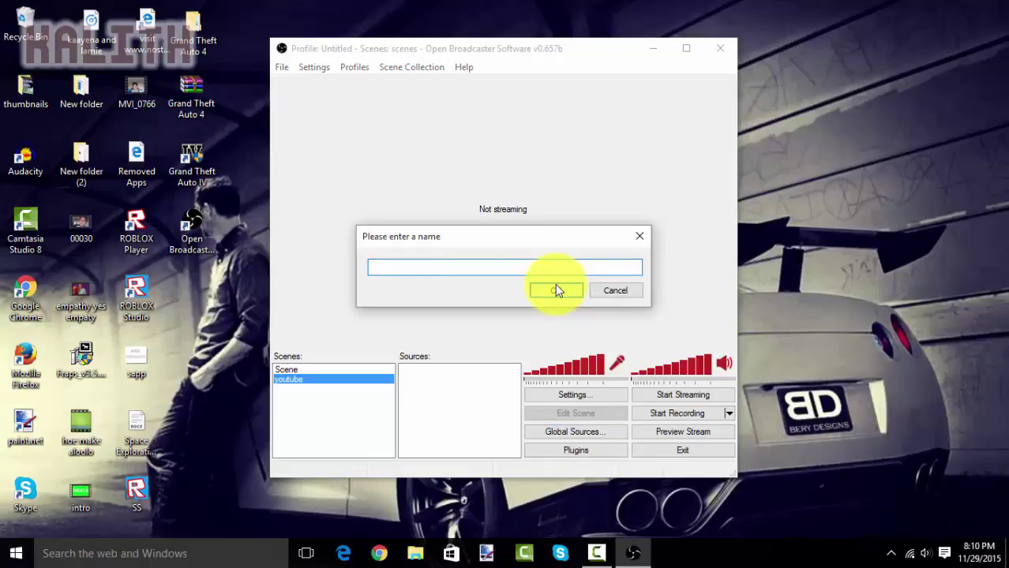
{"action": "type", "text": "scrre"}
{"action": "key", "text": "BackSpace"}
{"action": "key", "text": "BackSpace"}
{"action": "type", "text": "een record"}
{"action": "left_click", "coordinate": [554, 290]}
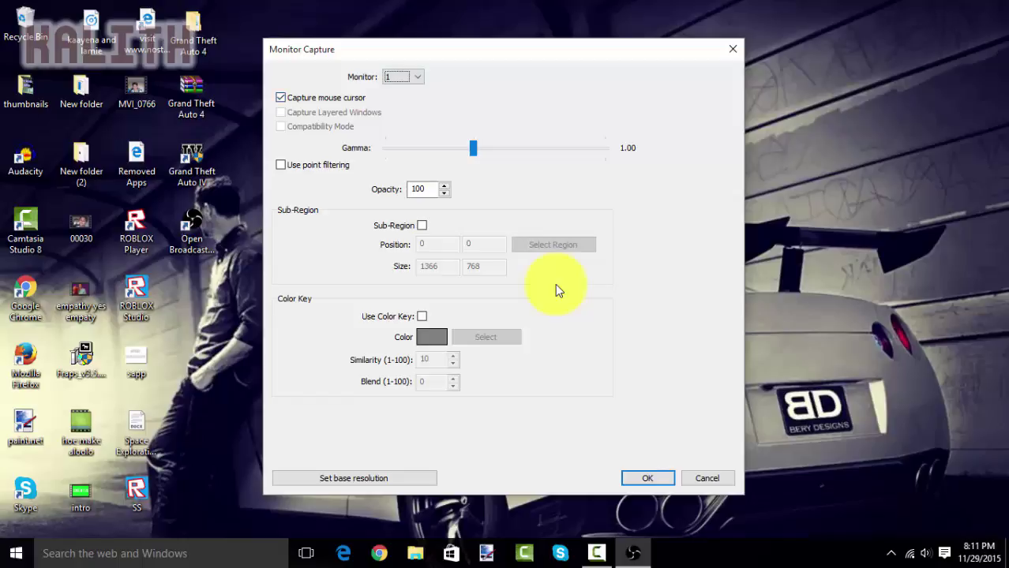
{"action": "key", "text": "Return"}
{"action": "key", "text": "Tab"}
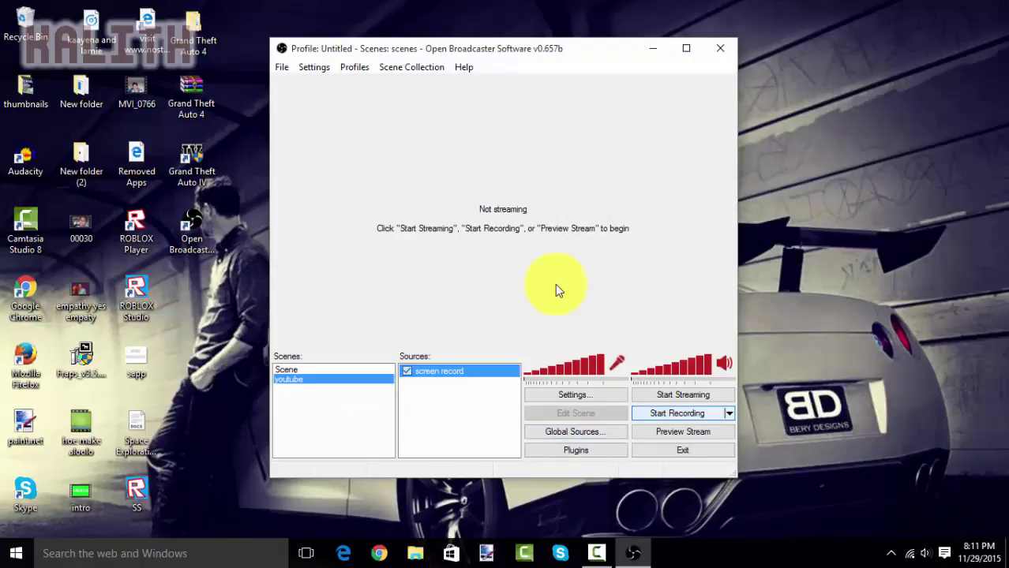
{"action": "key", "text": "Tab"}
{"action": "key", "text": "Tab"}
{"action": "key", "text": "Tab"}
{"action": "key", "text": "Return"}
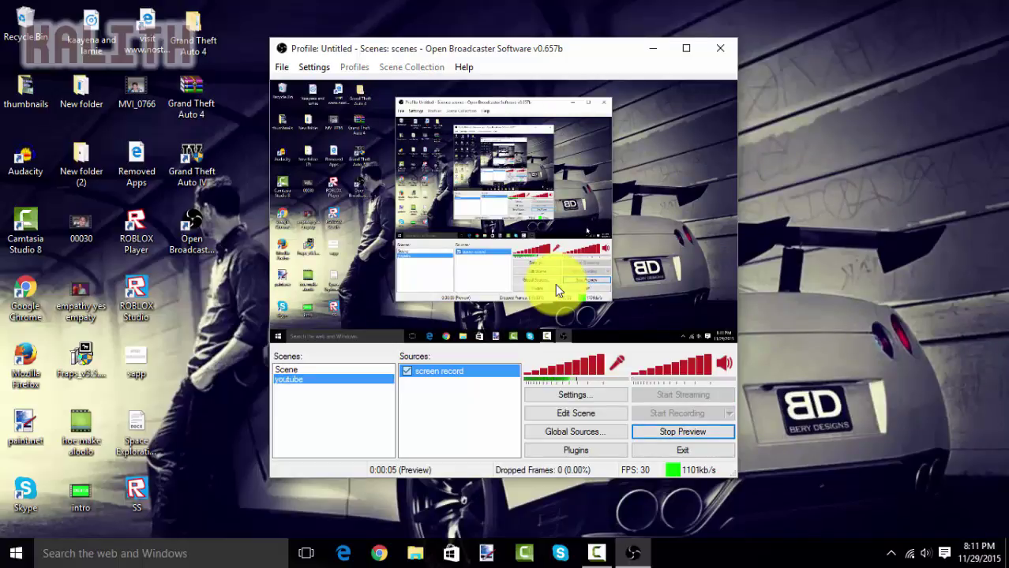
{"action": "key", "text": "Return"}
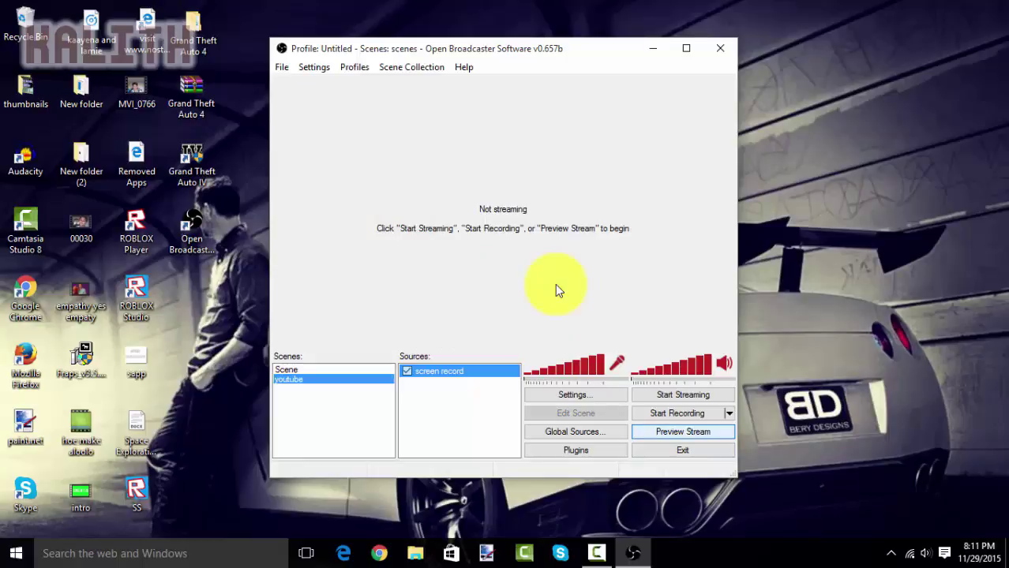